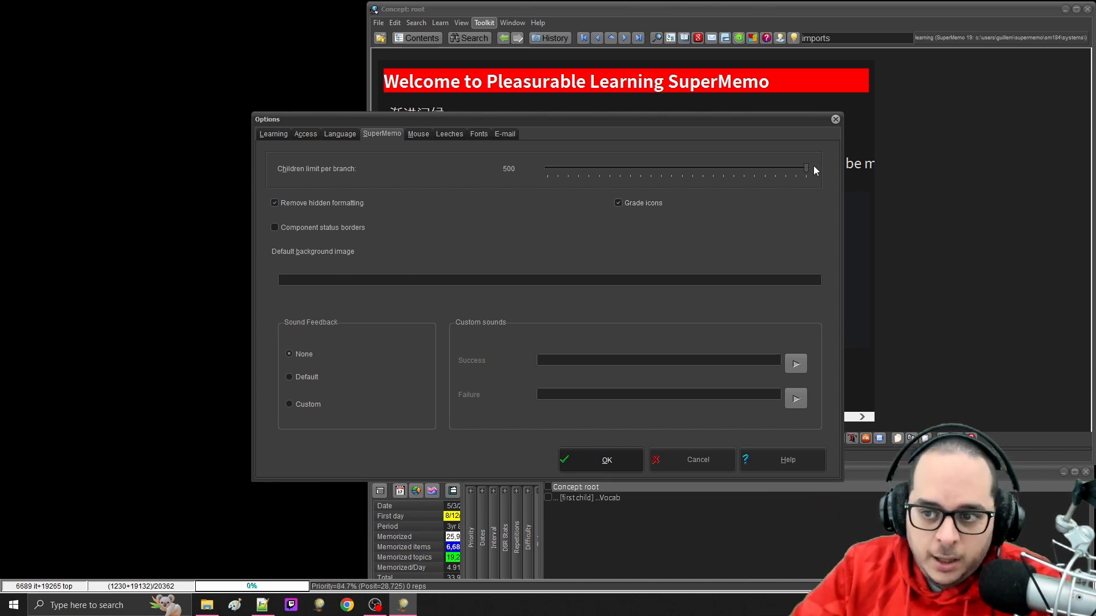
Step: Try lowering the children limit per branch to 5 in the options and close the dialog without applying
drag(804, 170, 732, 177)
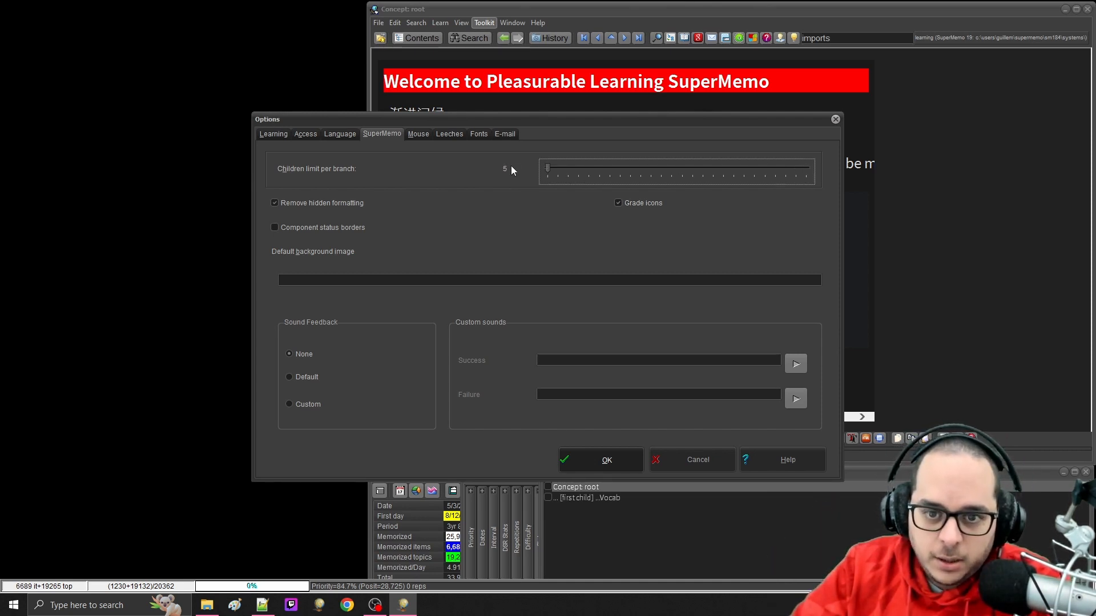
click(835, 119)
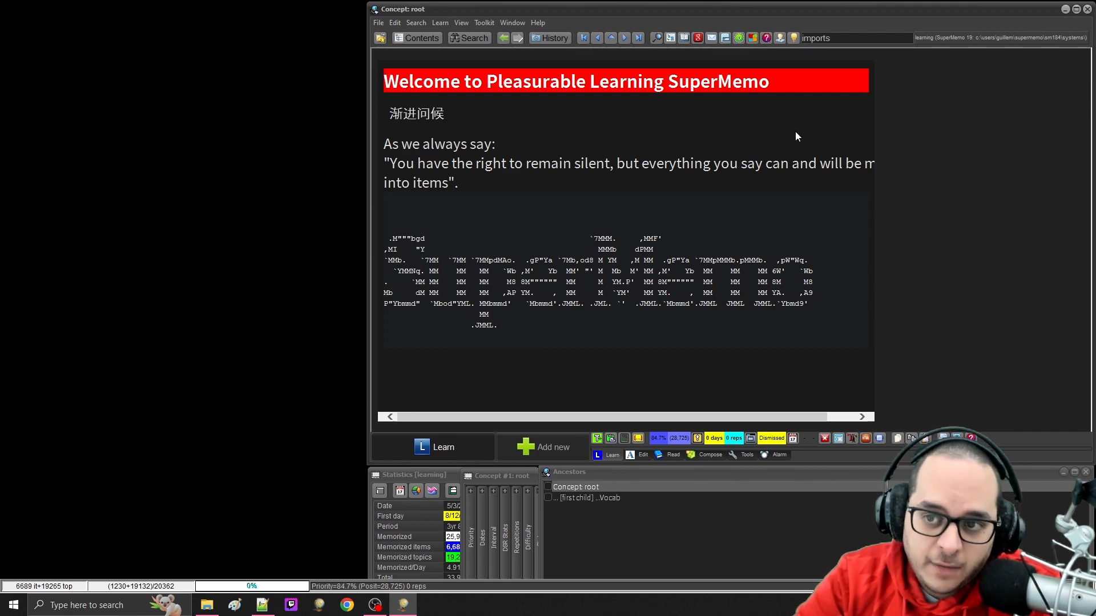
Step: Open the learning collection's folder in File Explorer from SuperMemo to locate collection.ini under SM184\systems\learning
key(alt+Tab)
scroll(234, 298, up, 18)
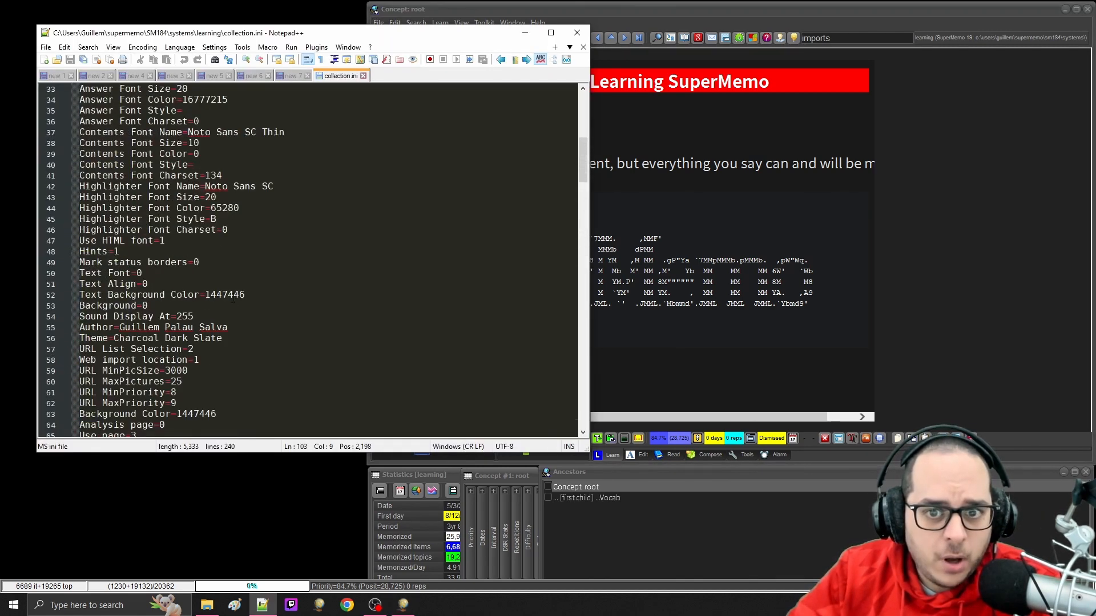
click(739, 23)
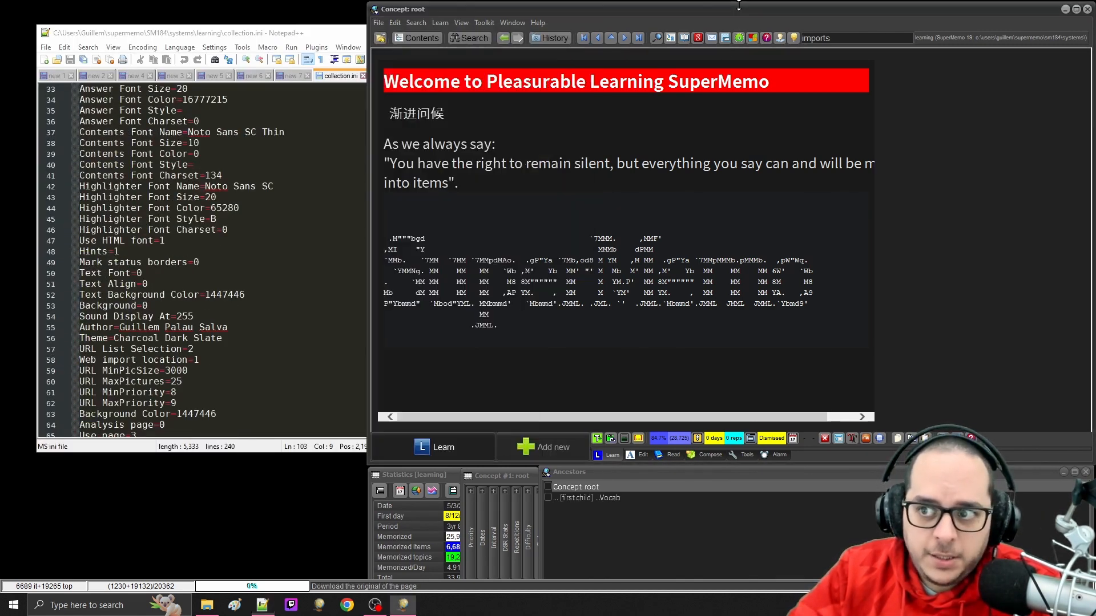
click(1010, 41)
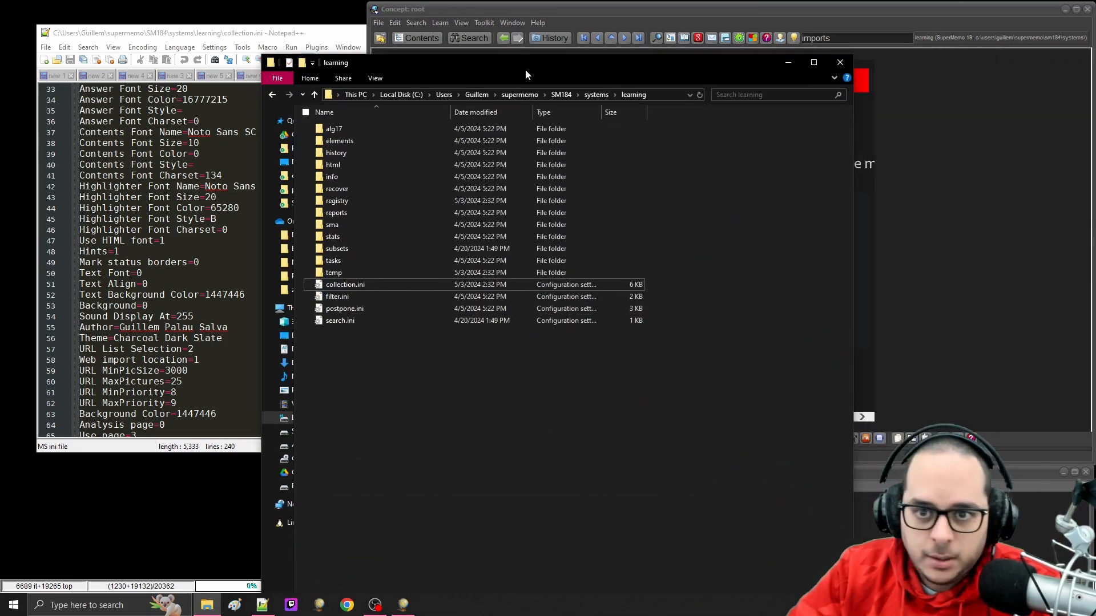
click(592, 95)
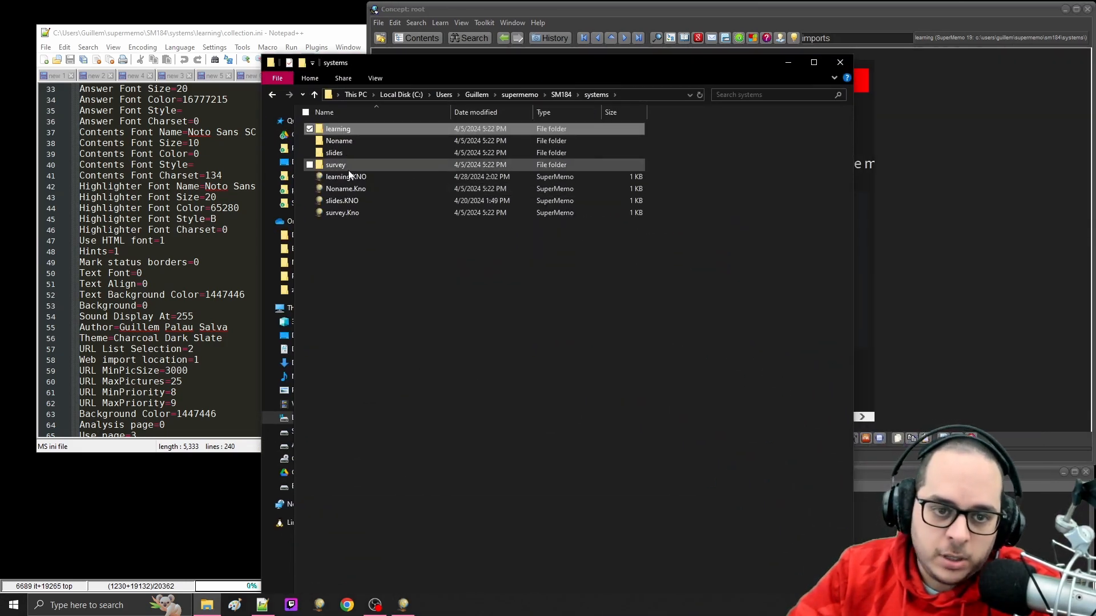
double_click(337, 130)
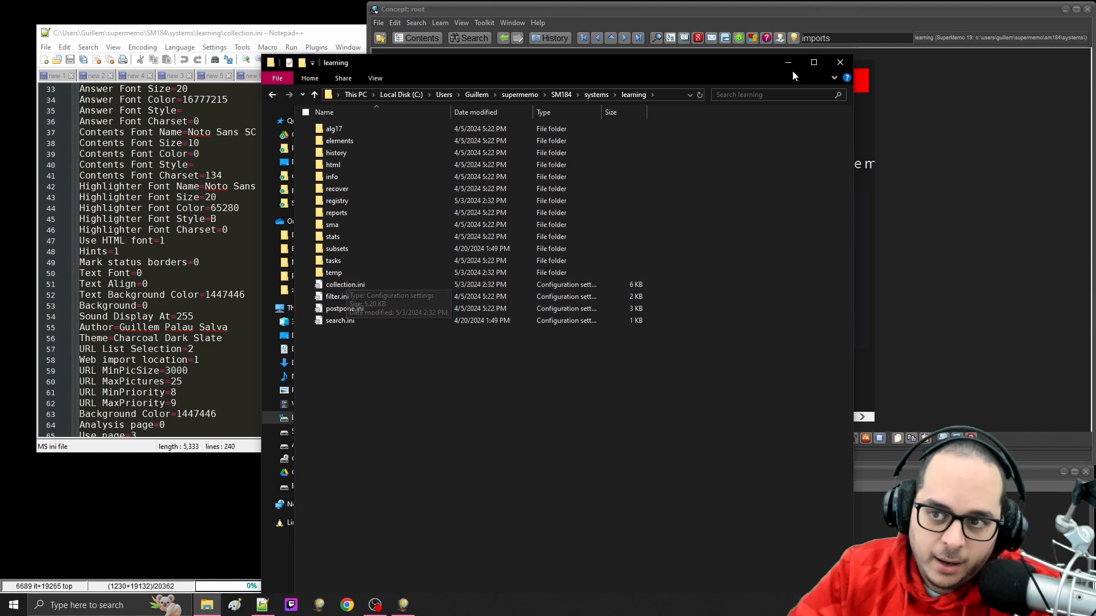
click(788, 66)
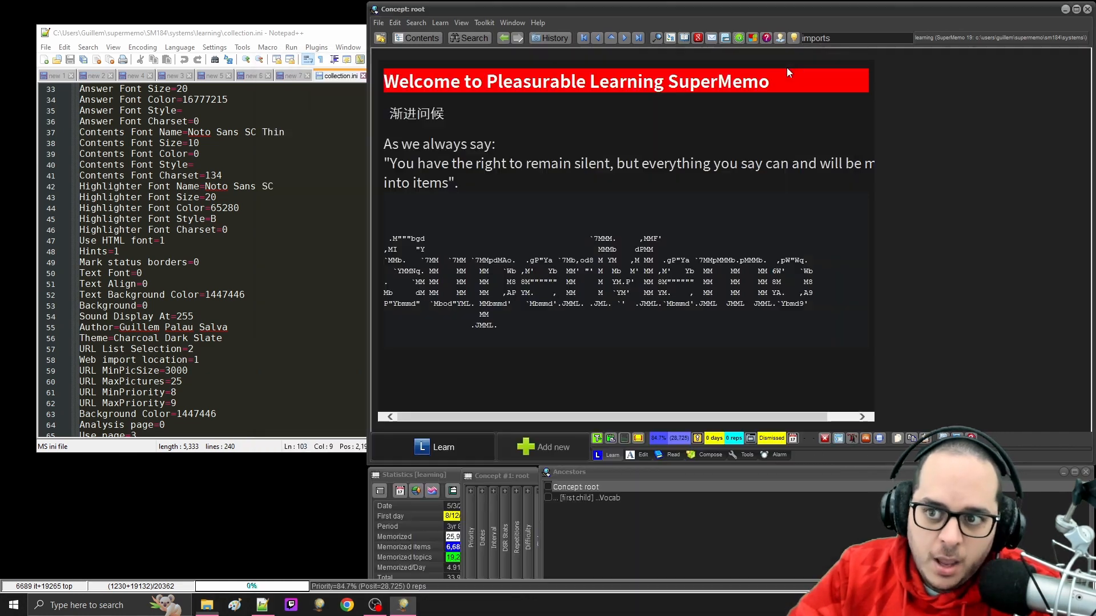
Step: Switch to collection.ini in Notepad++ and change Children Limit in the [Append] section to 700
click(305, 232)
scroll(276, 267, up, 4)
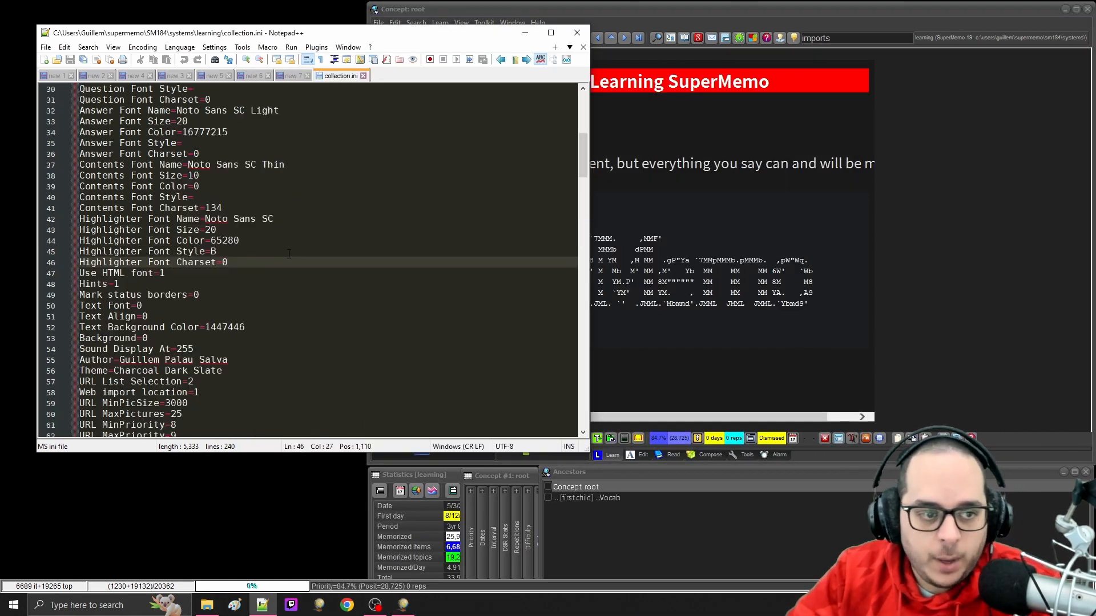
scroll(276, 268, up, 4)
scroll(265, 267, down, 6)
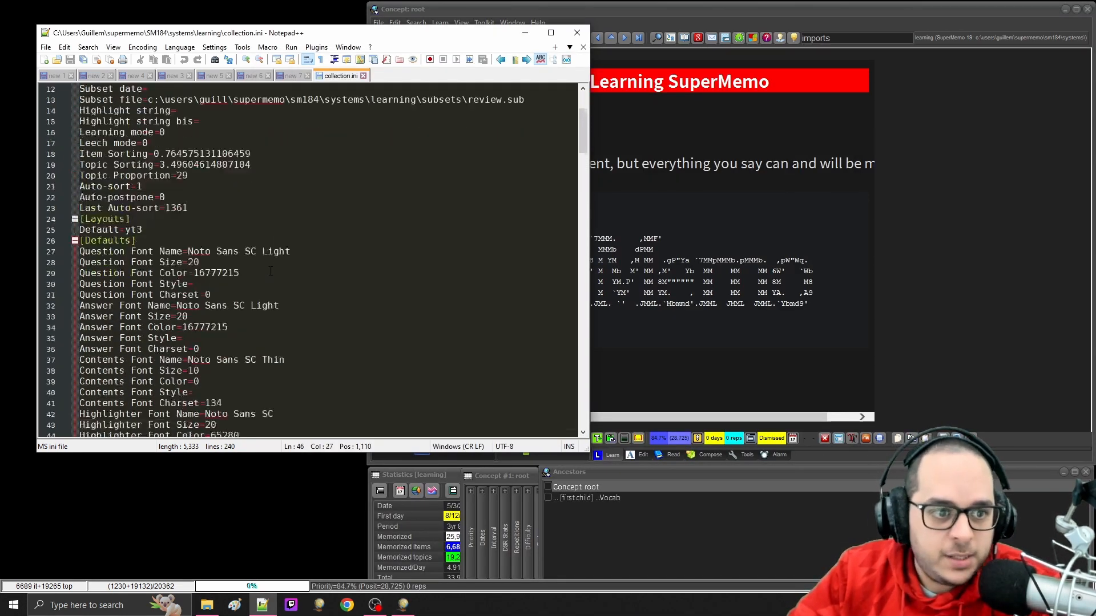
scroll(265, 267, down, 18)
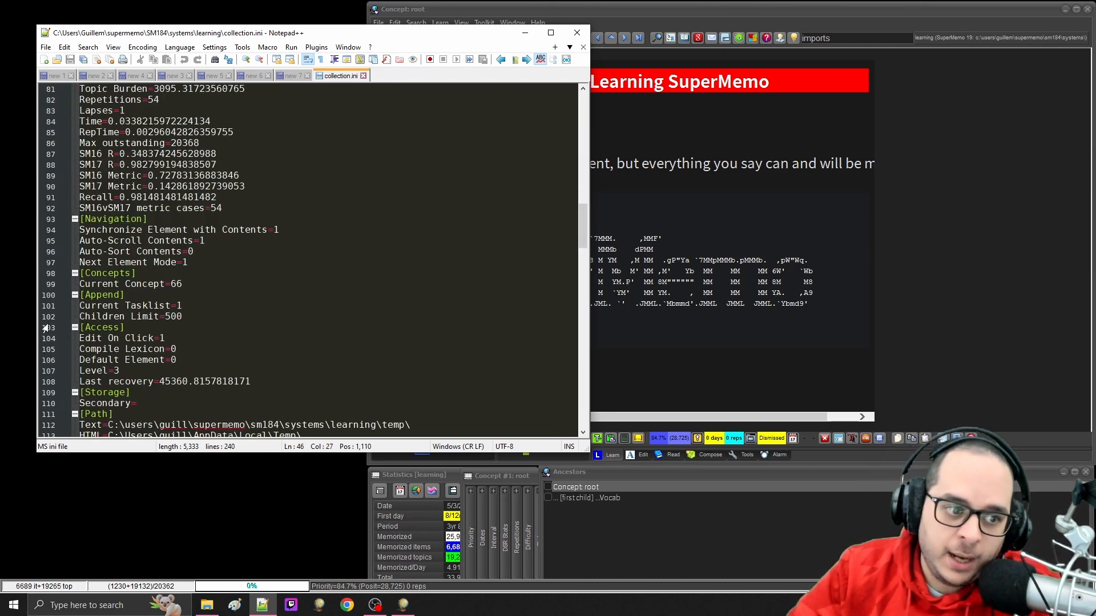
click(198, 320)
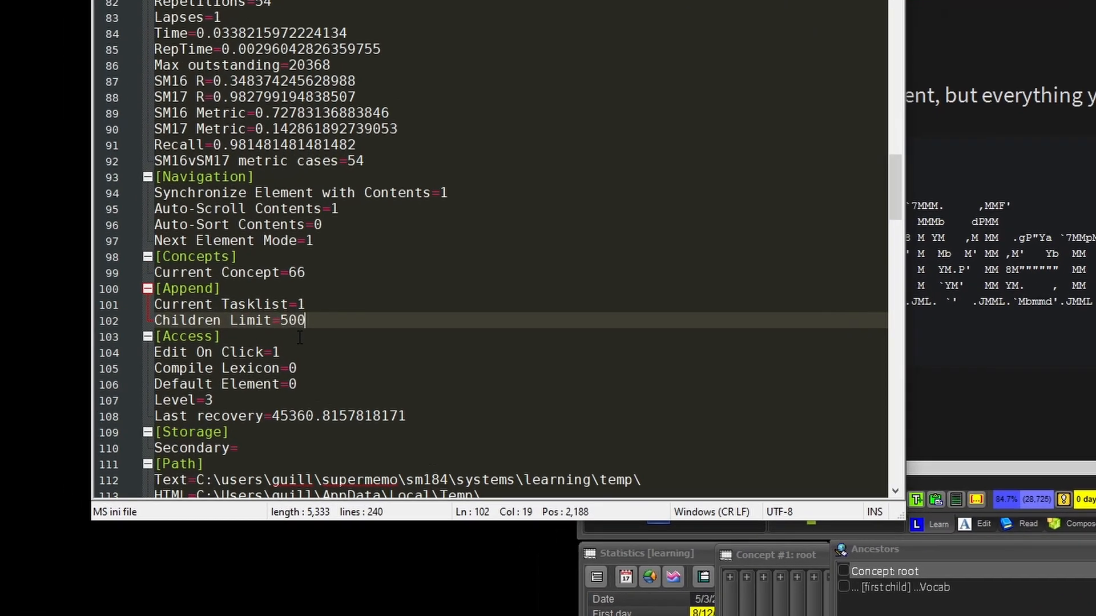
key(Left)
key(Left)
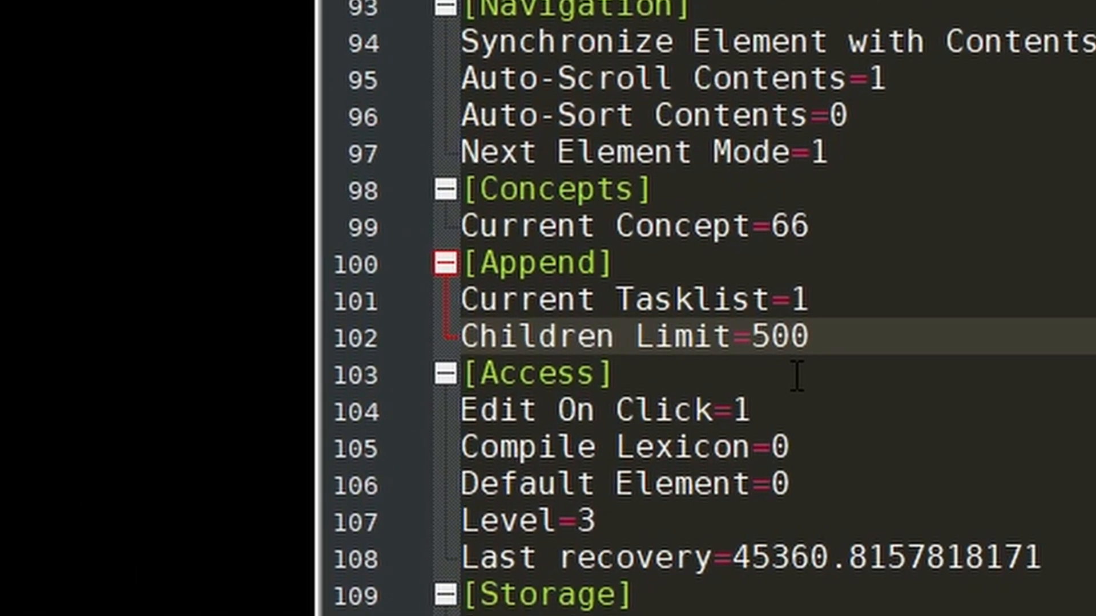
key(BackSpace)
text(7)
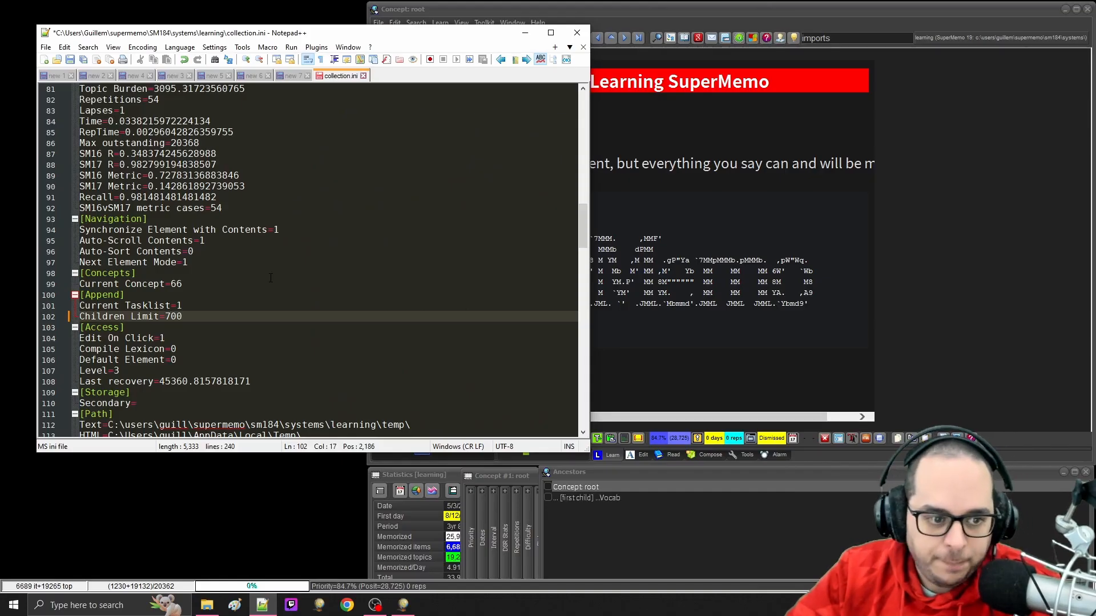
Step: Exit SuperMemo and reload collection.ini from disk in Notepad++
click(378, 23)
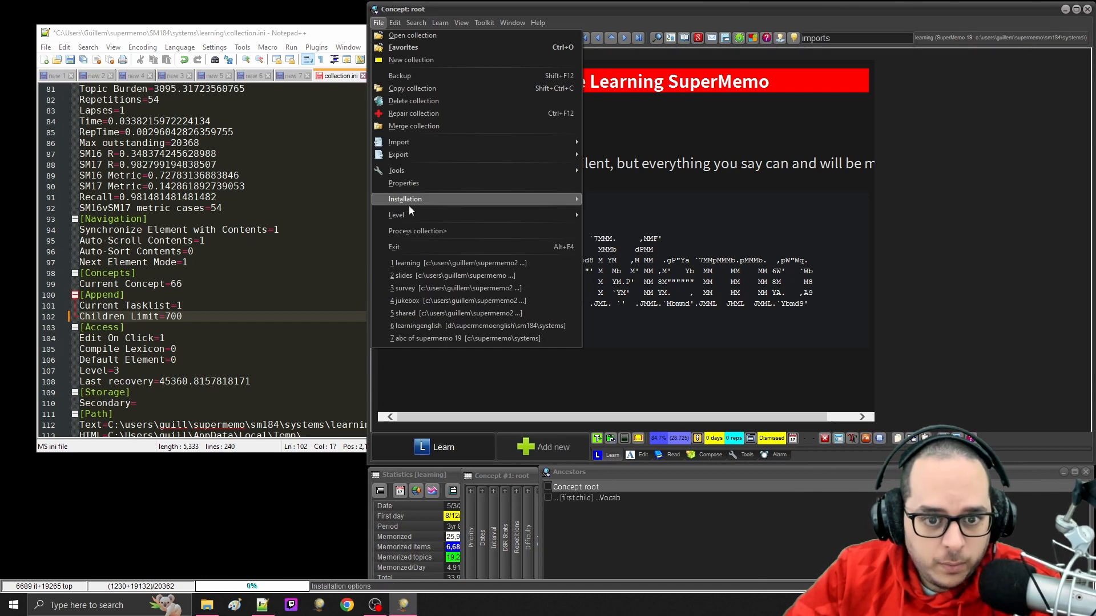
click(394, 247)
click(589, 354)
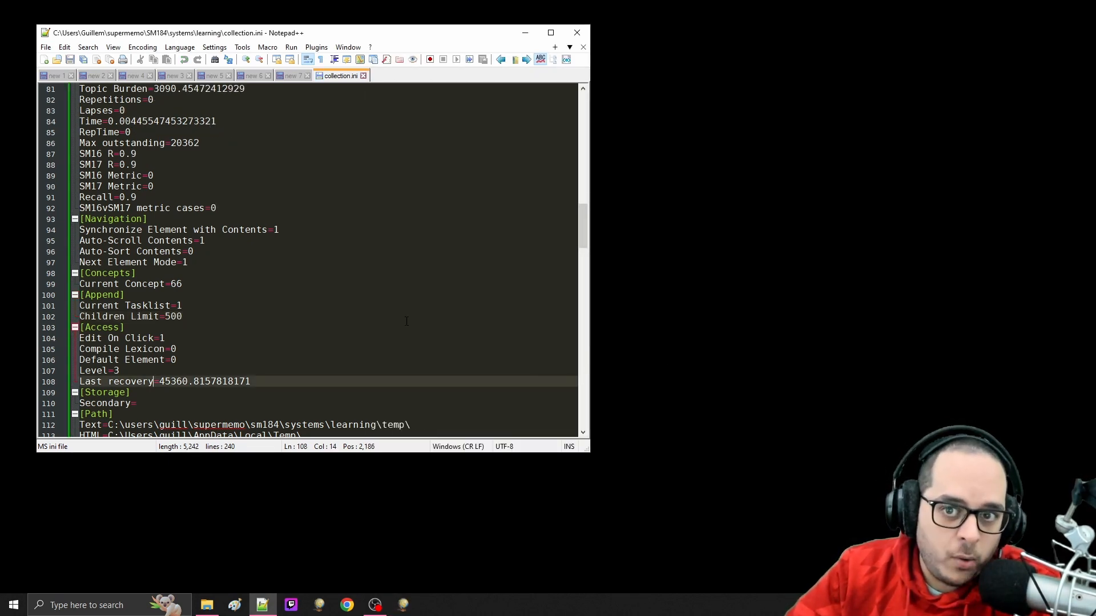
Step: Set Children Limit in the [Append] section of collection.ini to 700 and save the file
click(177, 316)
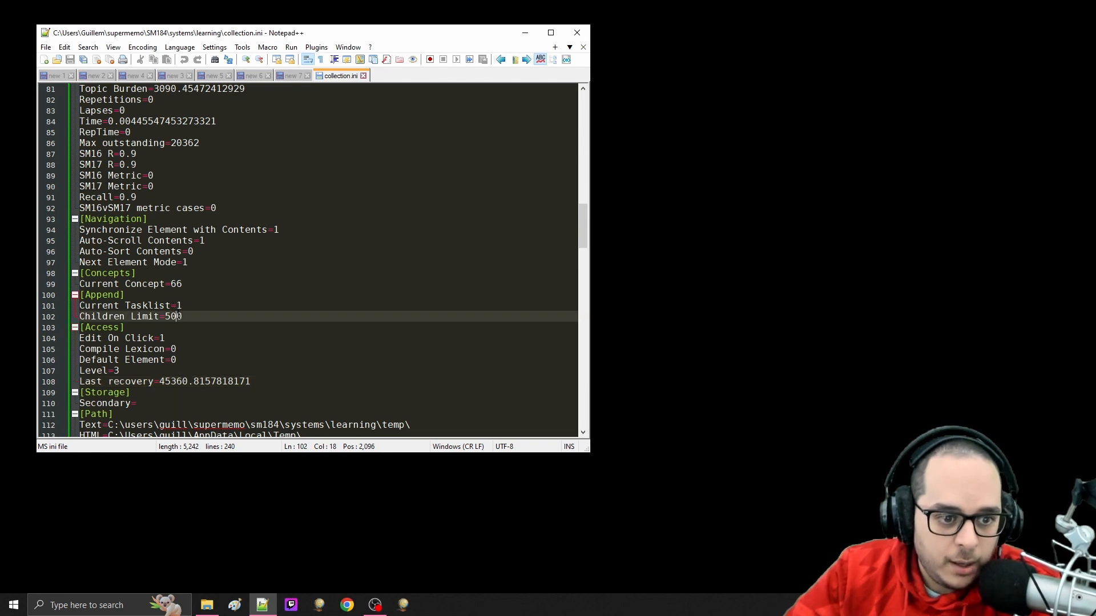
key(Left)
key(BackSpace)
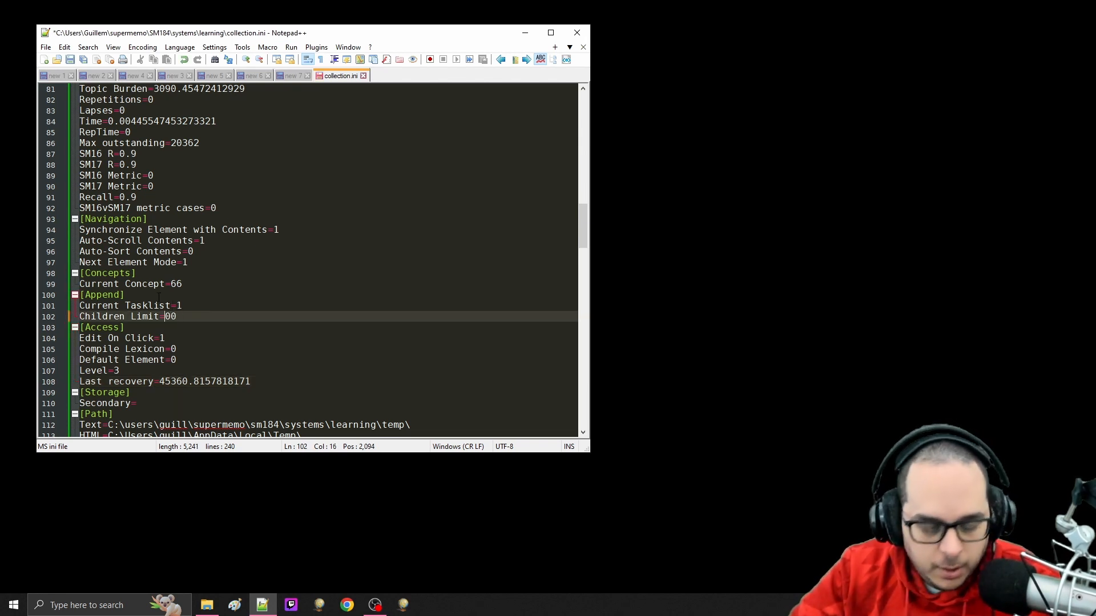
text(7)
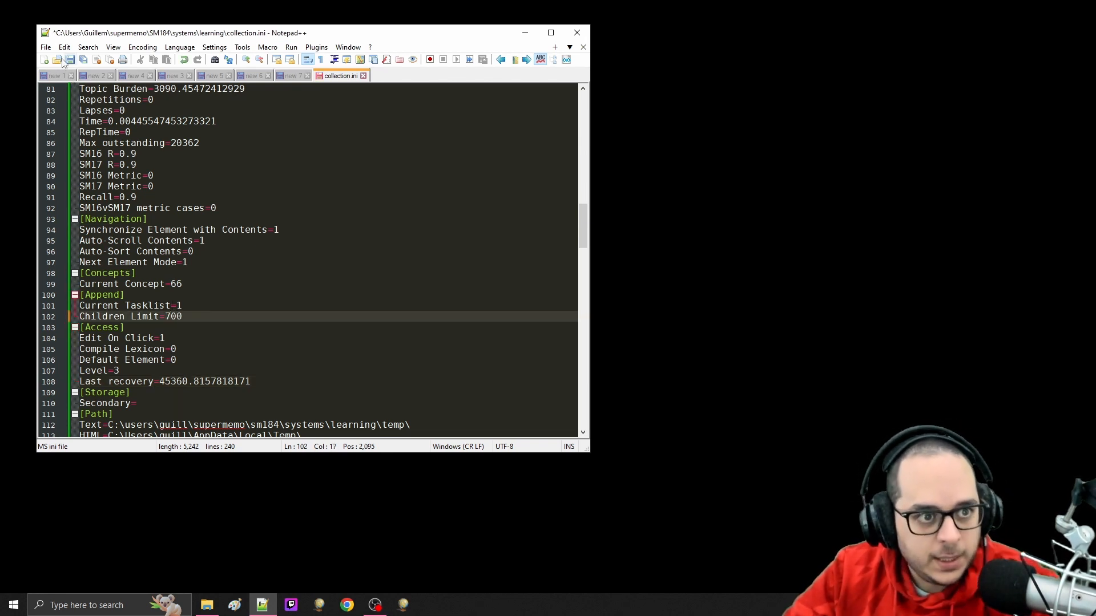
click(69, 60)
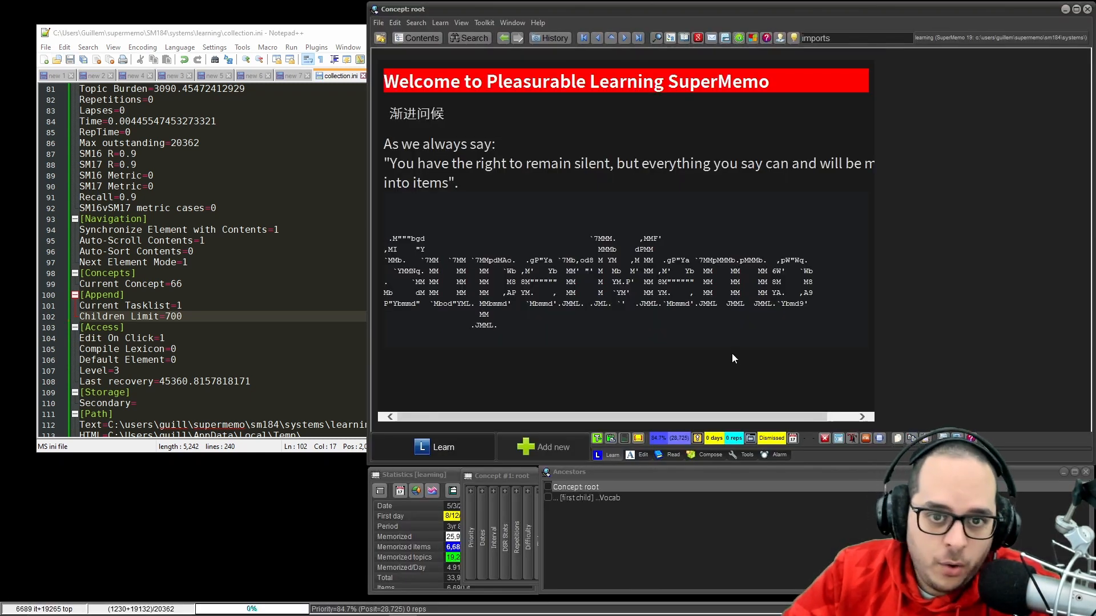
Step: Check the children limit per branch in SuperMemo's options and close the dialog
click(484, 23)
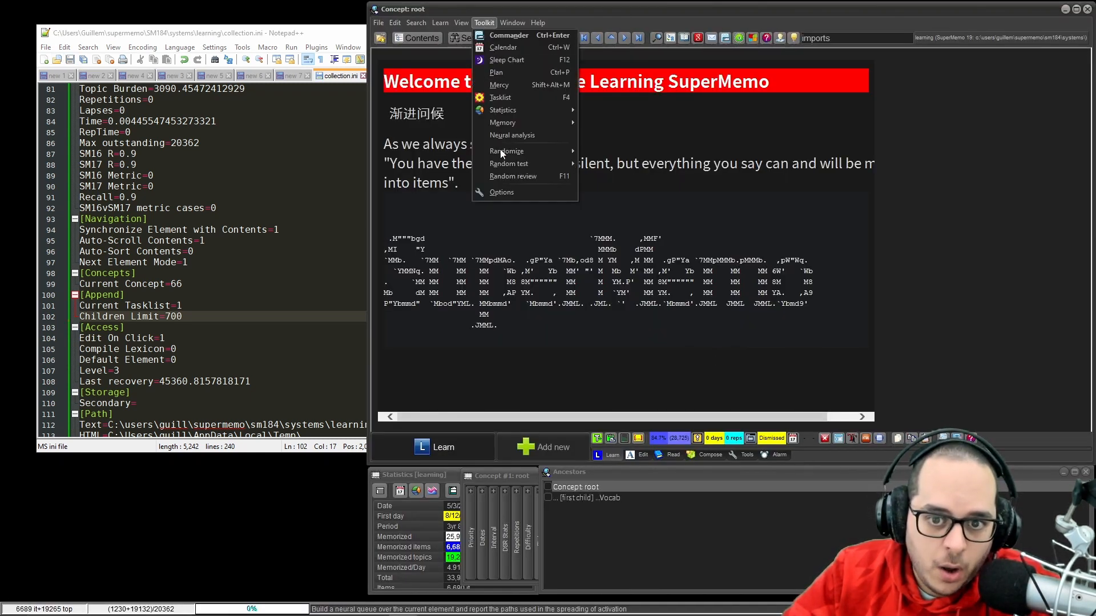
click(508, 193)
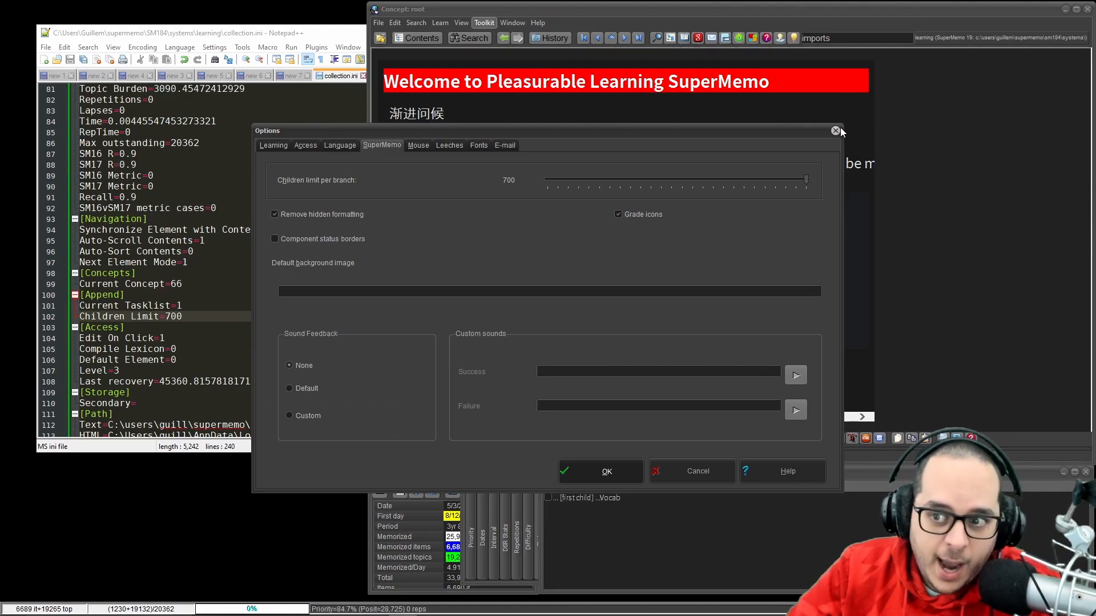
click(839, 129)
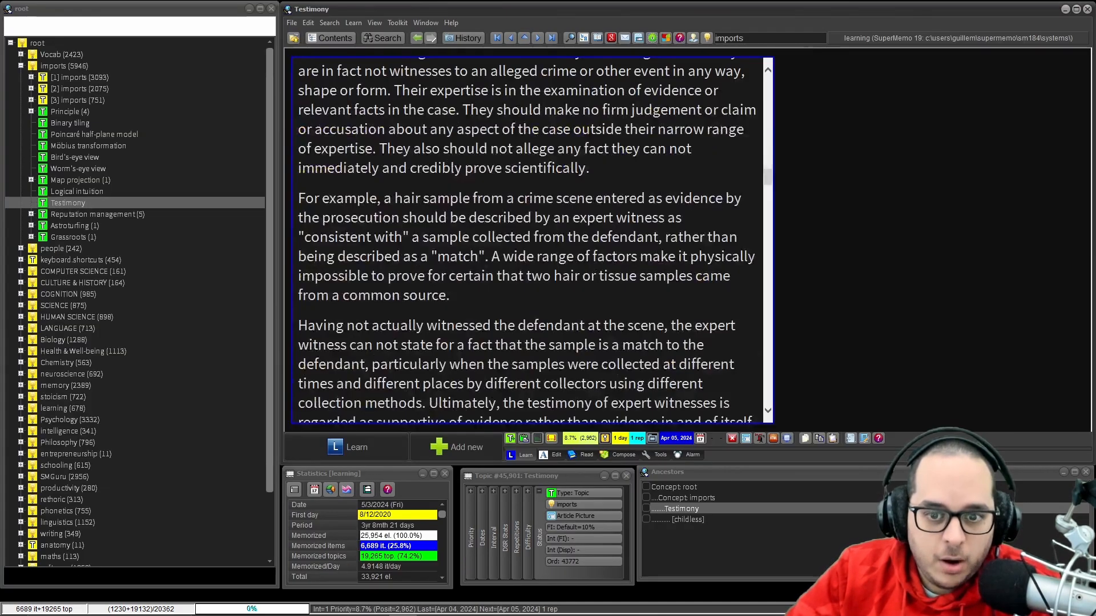
Step: Split the Testimony article into child topics, adding a custom string to the split markers
key(ctrl+Return)
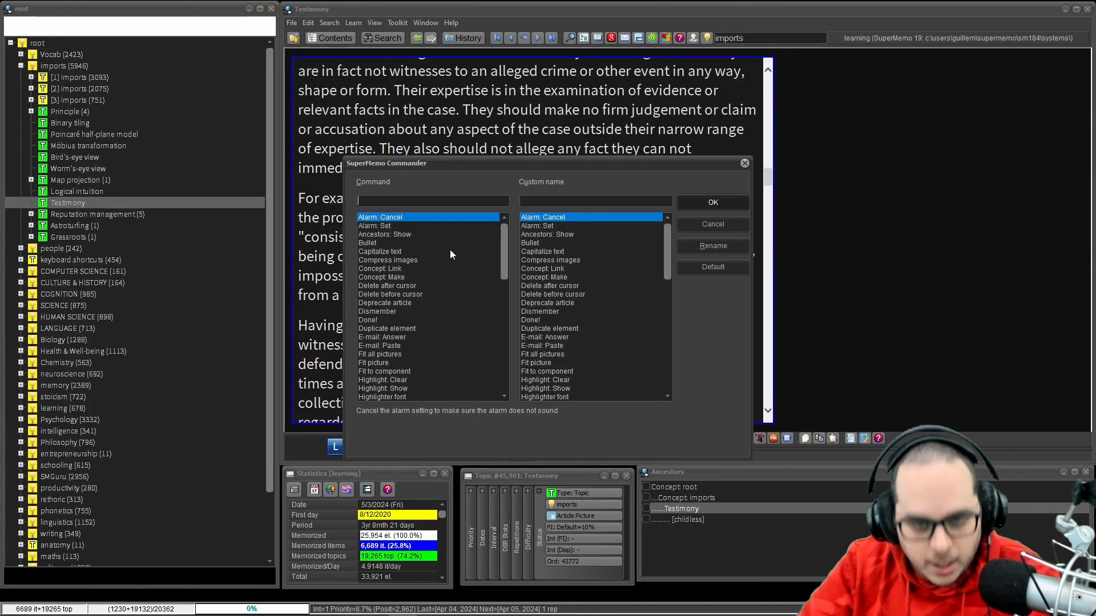
text(sp)
key(Return)
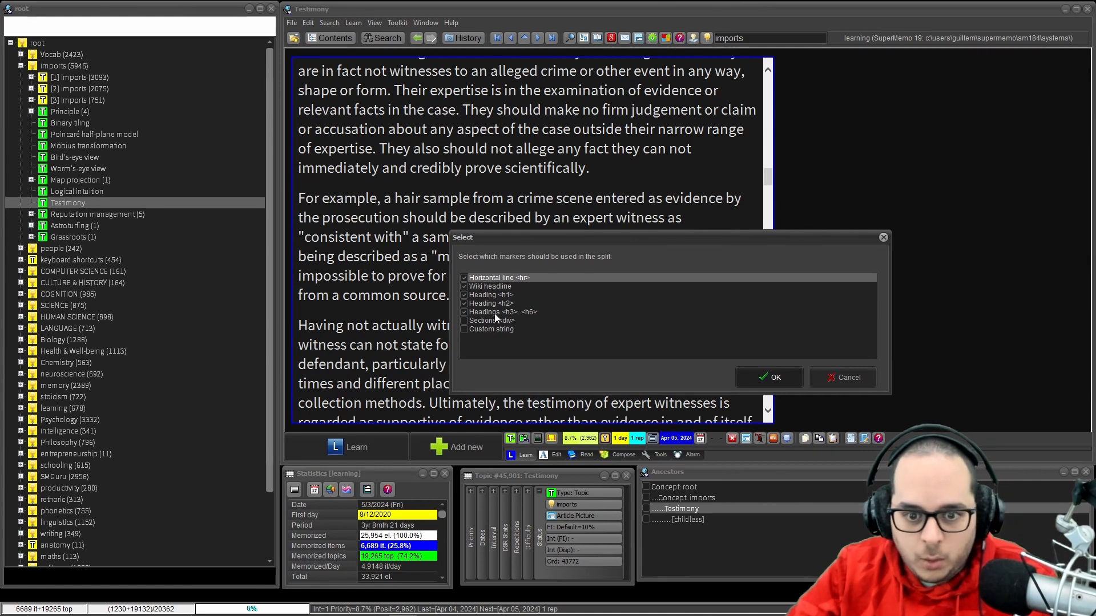
click(467, 330)
click(782, 373)
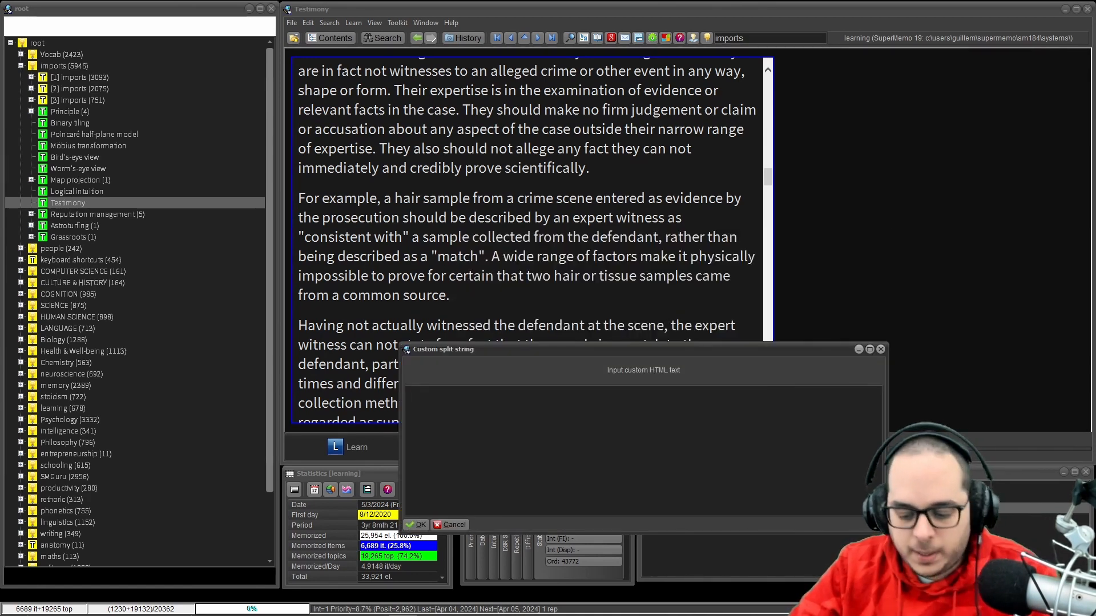
key(ctrl+Return)
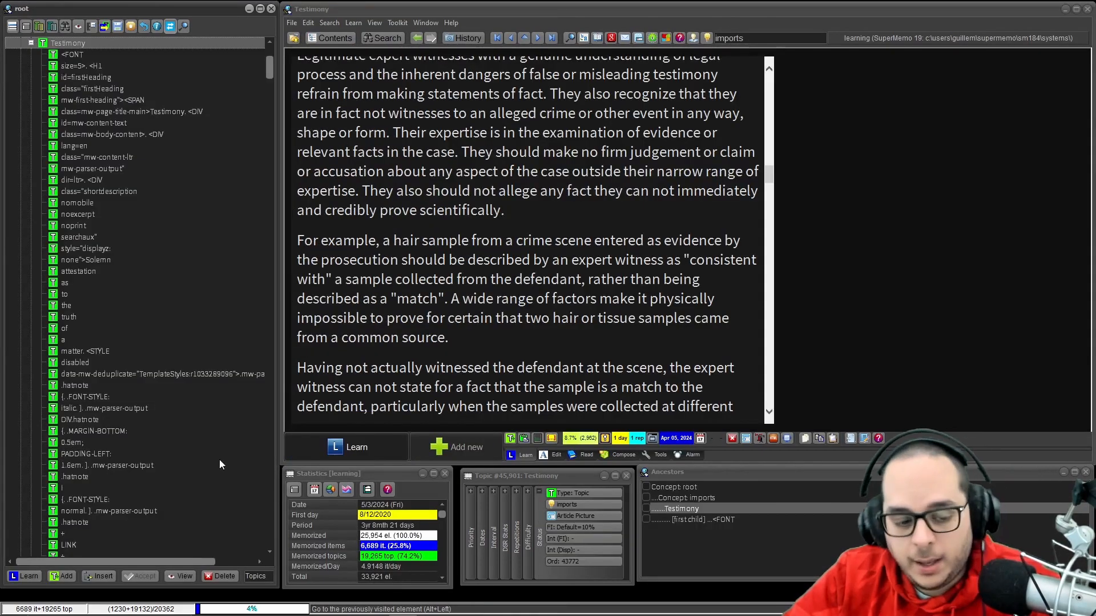
Step: View the Testimony branch's subset elements in the browser and close it
scroll(211, 451, up, 5)
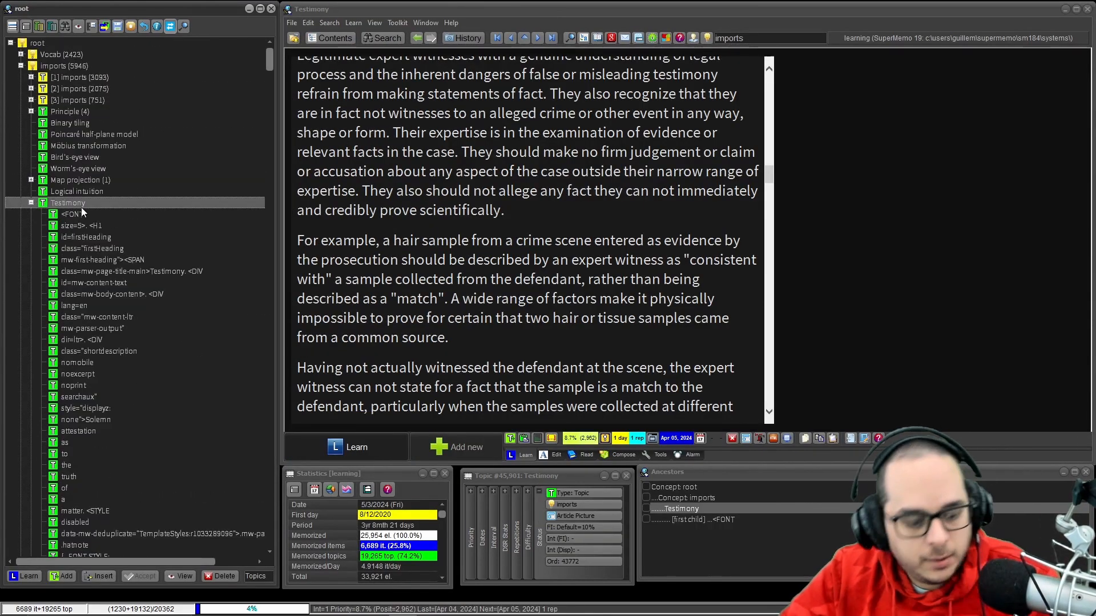
click(83, 26)
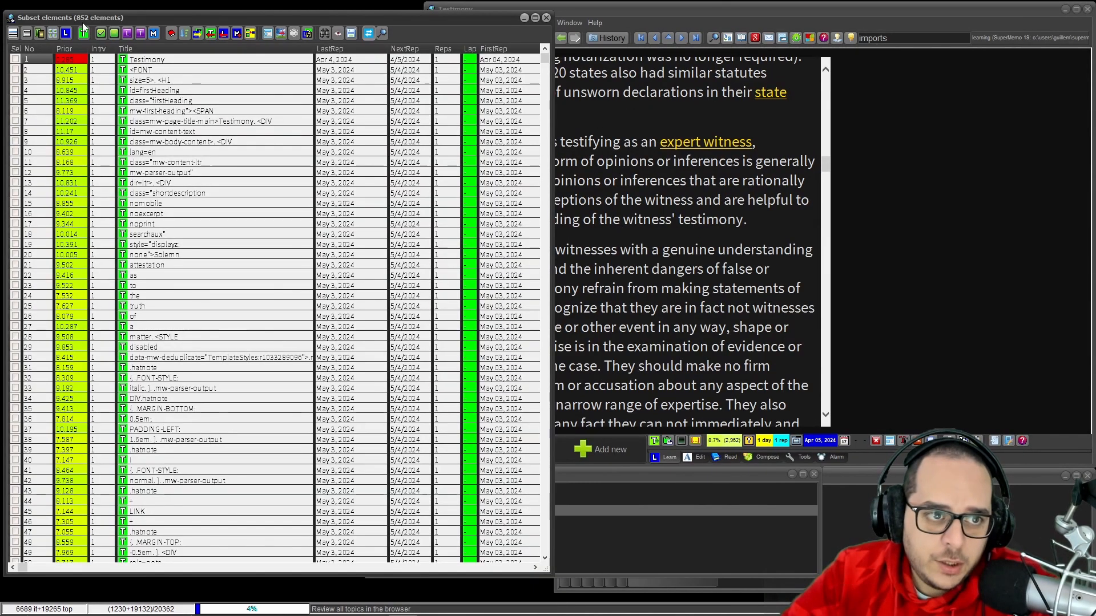
click(546, 19)
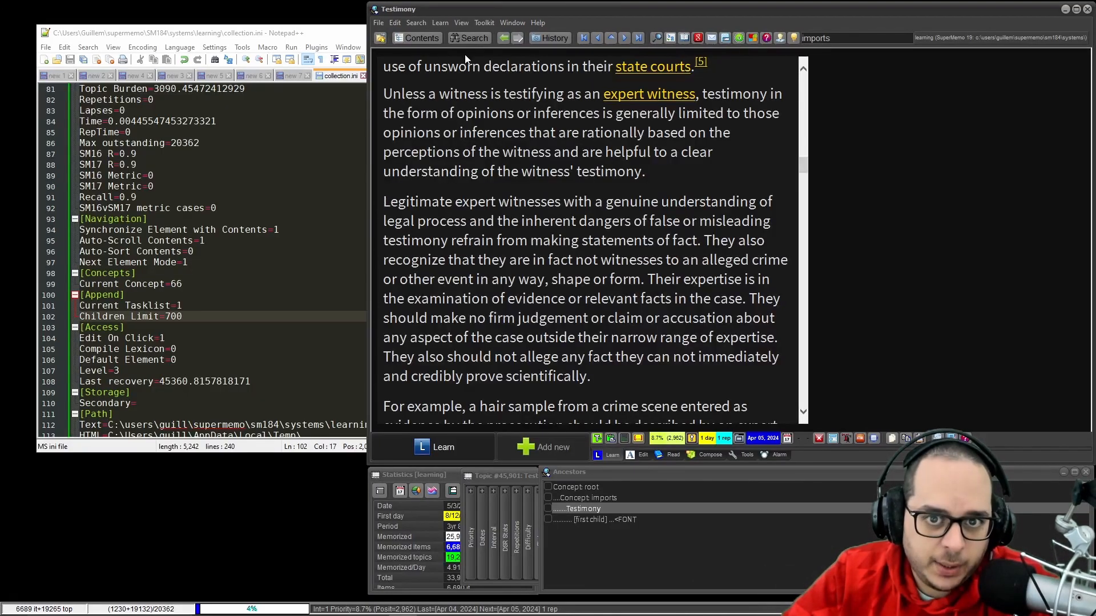
Step: Show the contents tree and add a new item under Testimony
click(422, 39)
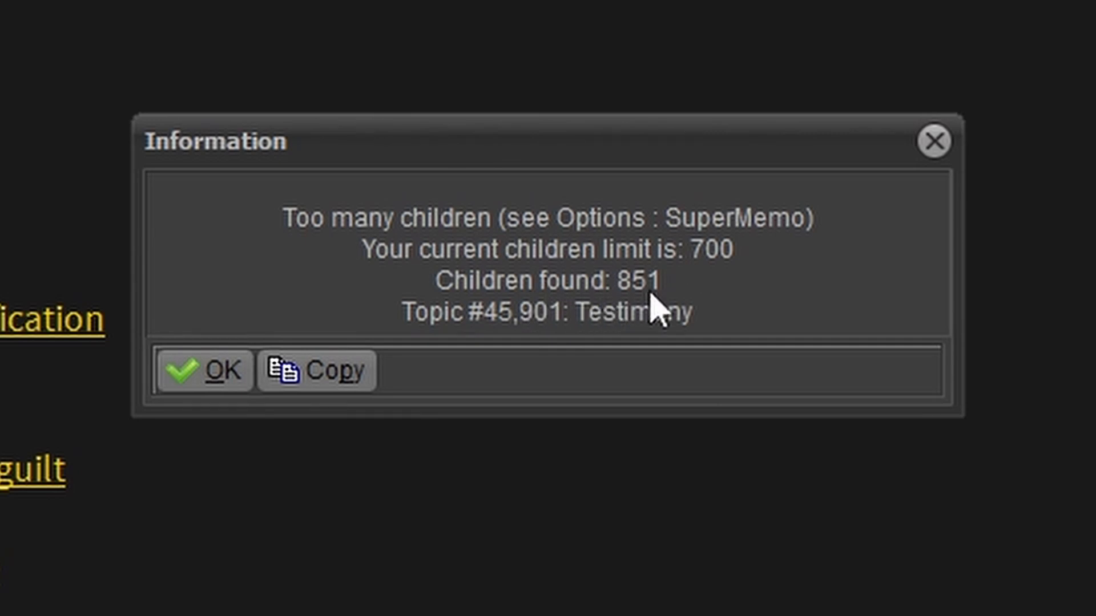
click(220, 381)
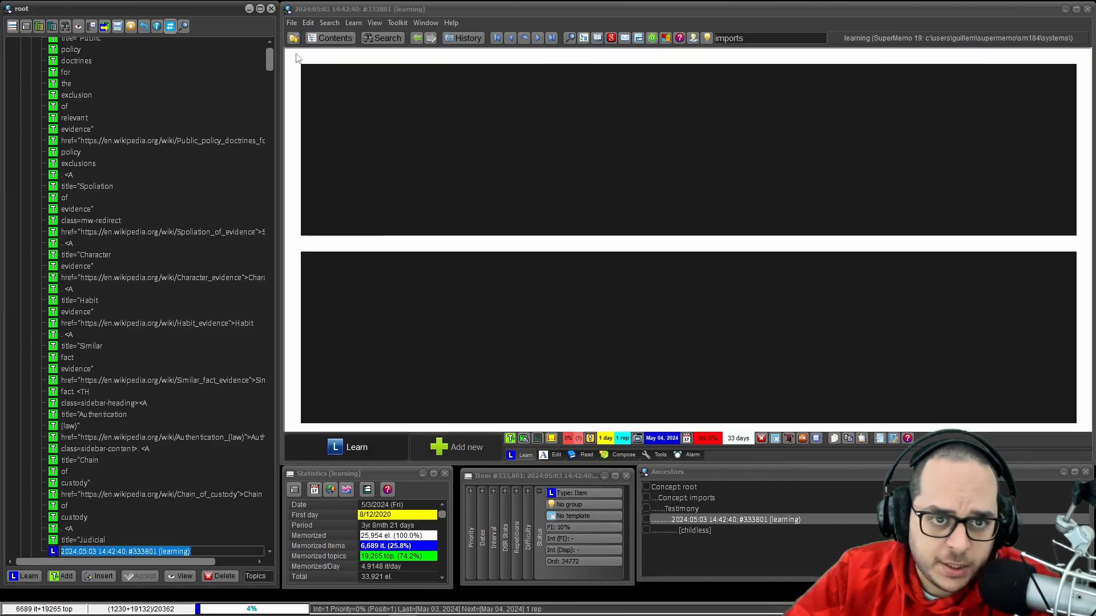
Step: Exit SuperMemo, set Children Limit to 900 in collection.ini in Notepad++, and save the file
click(291, 23)
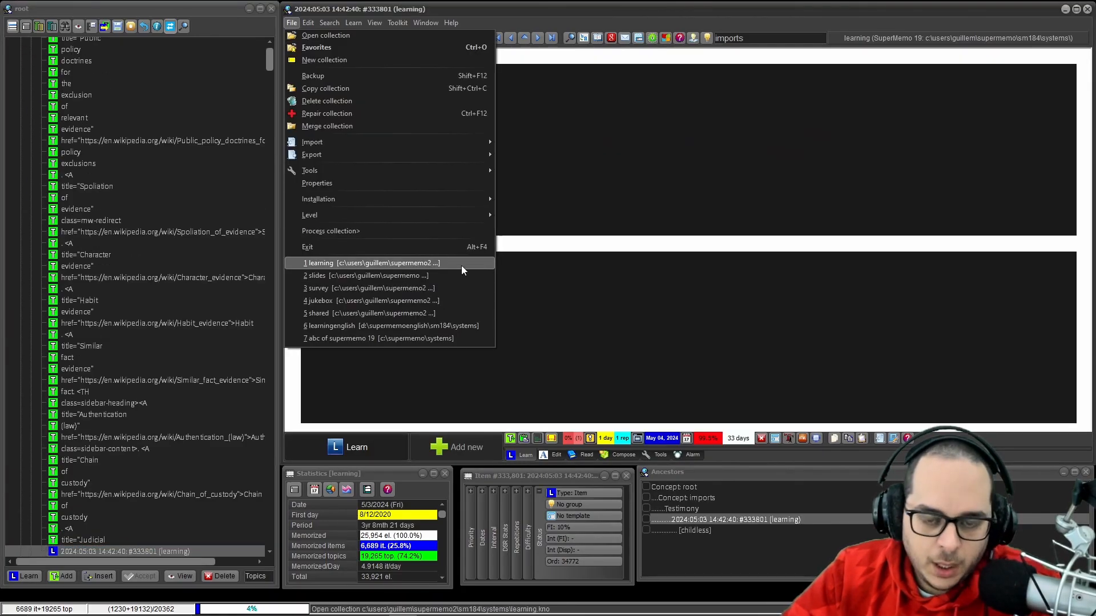
click(440, 249)
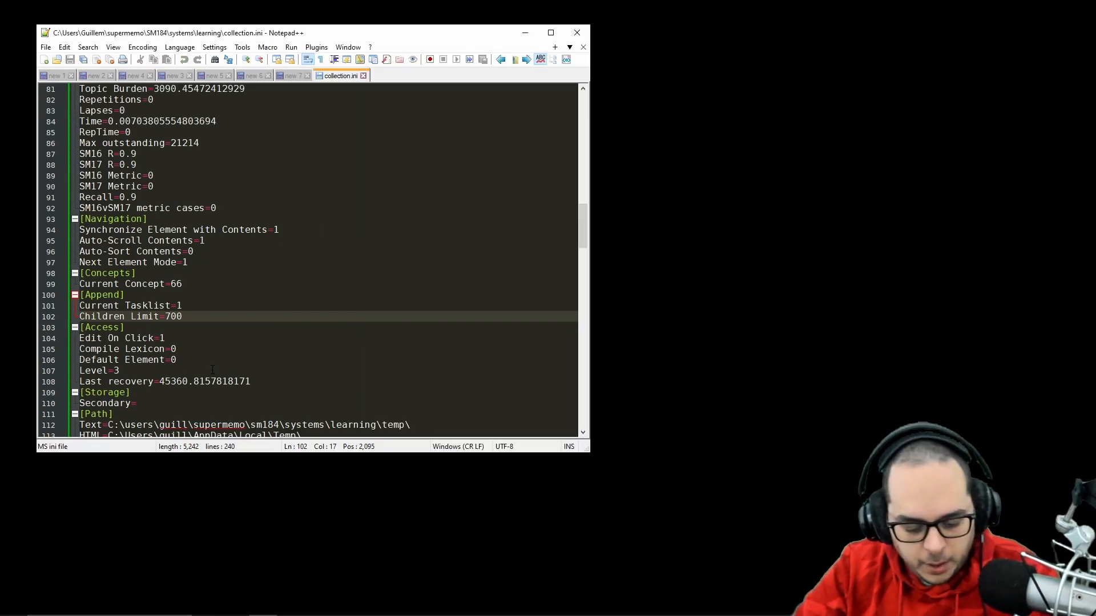
key(BackSpace)
text(900)
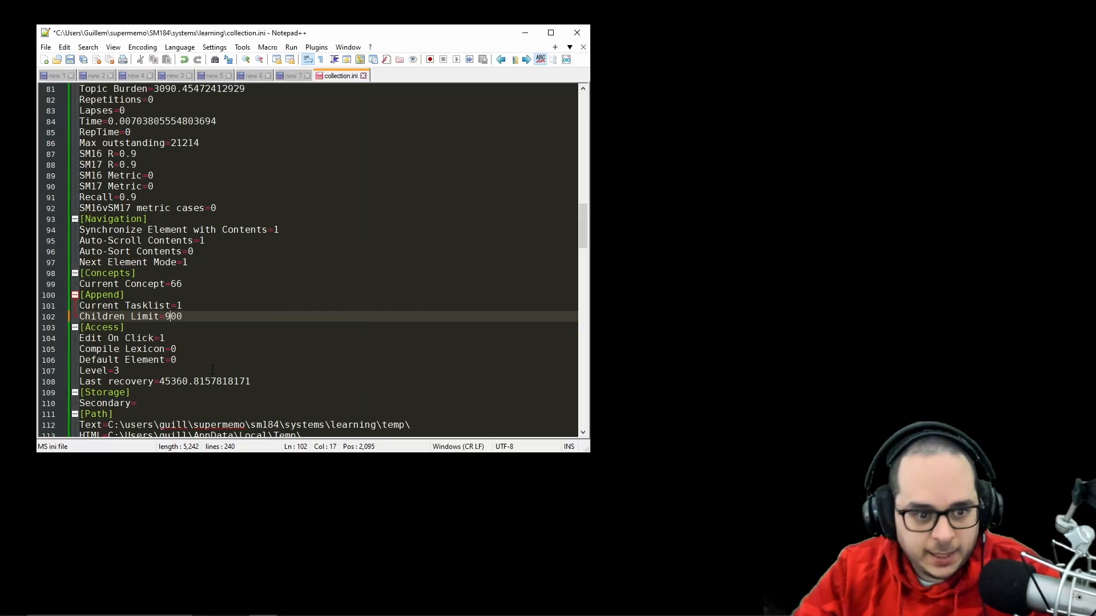
click(70, 60)
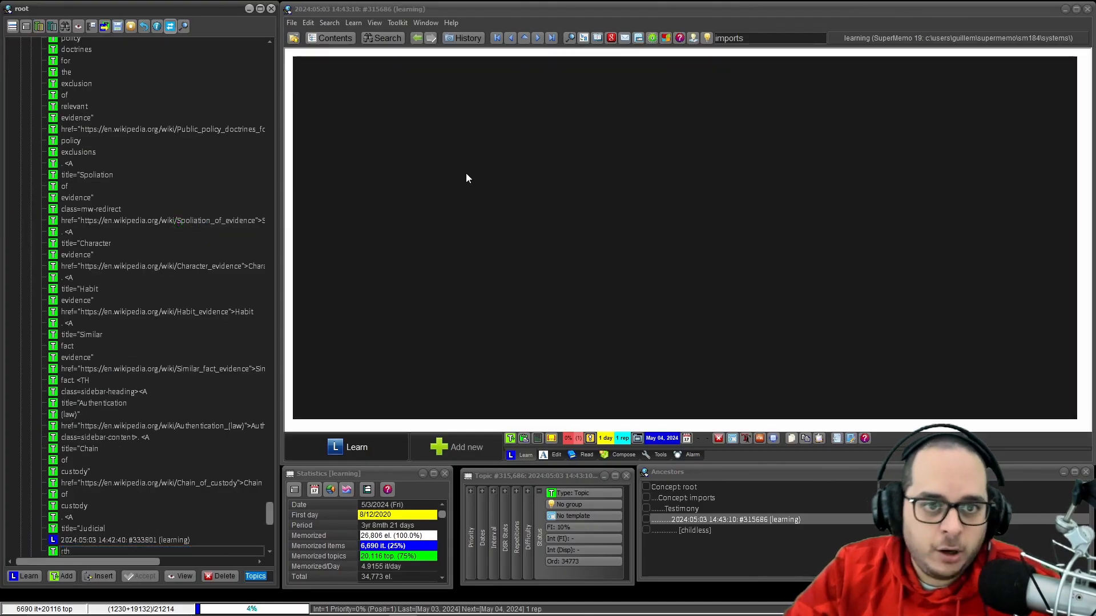
Step: In SuperMemo, enter the text "hrtrth" in the new topic under Testimony
click(467, 174)
text(hrtrth)
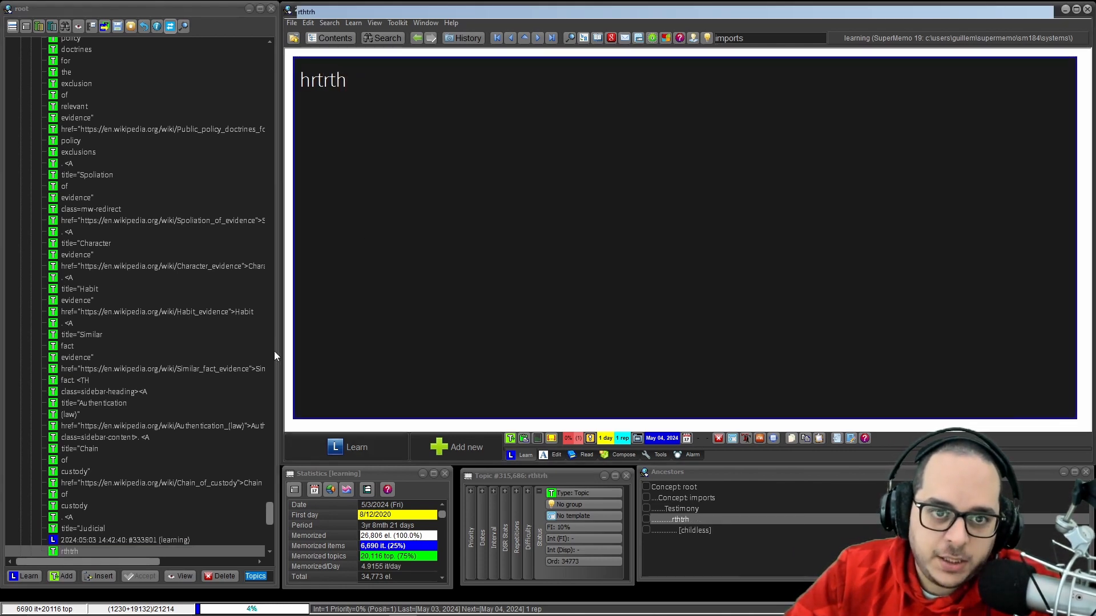
Step: Check the children limit per branch in the SuperMemo options, close the dialog and show the contents tree
click(419, 22)
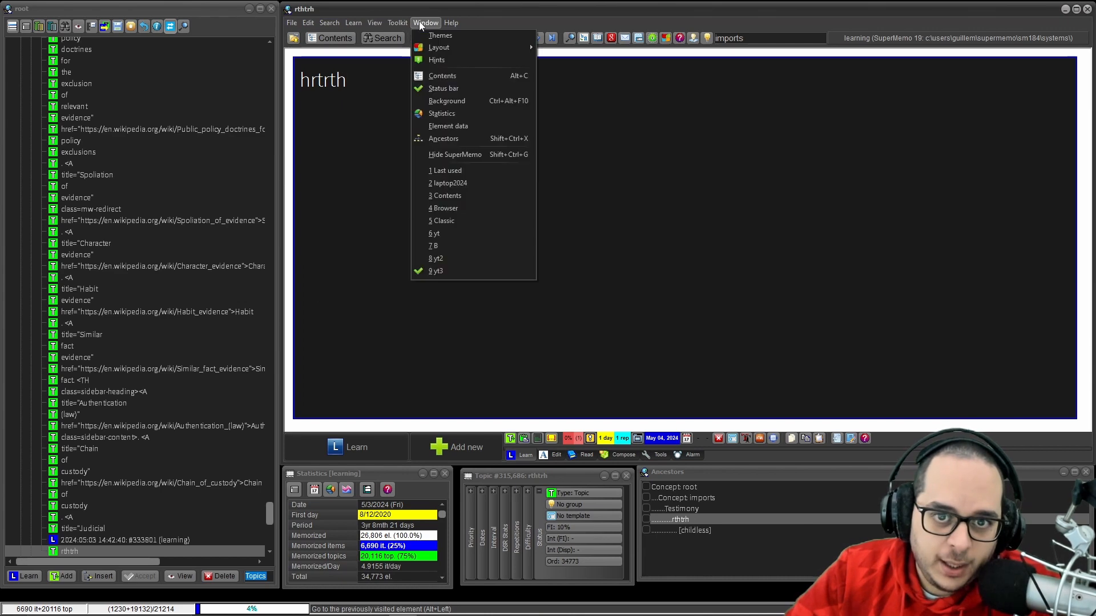
click(435, 193)
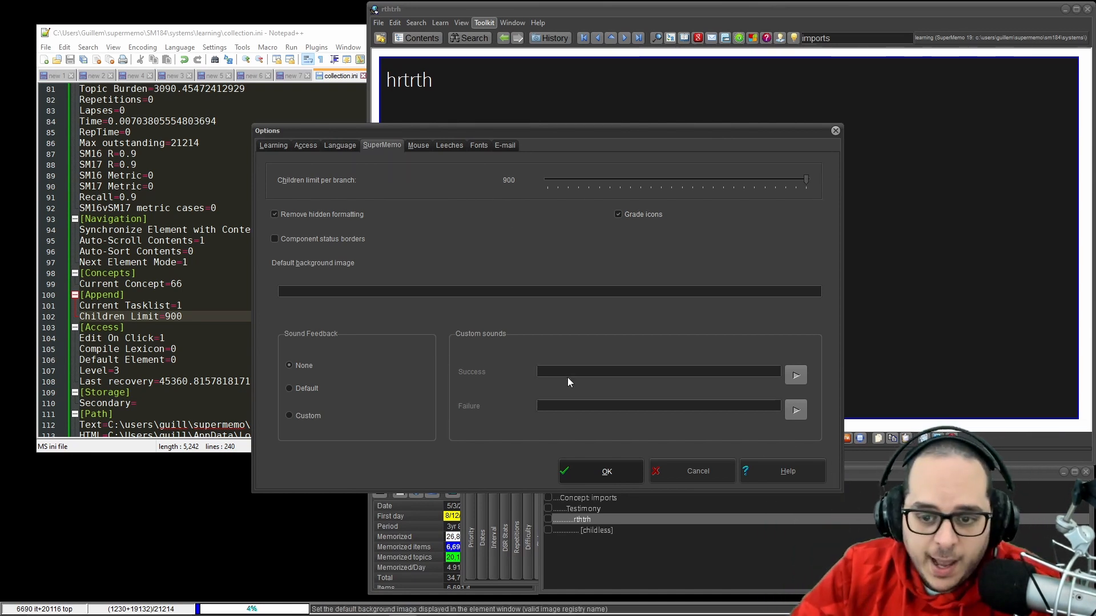
click(835, 130)
click(428, 39)
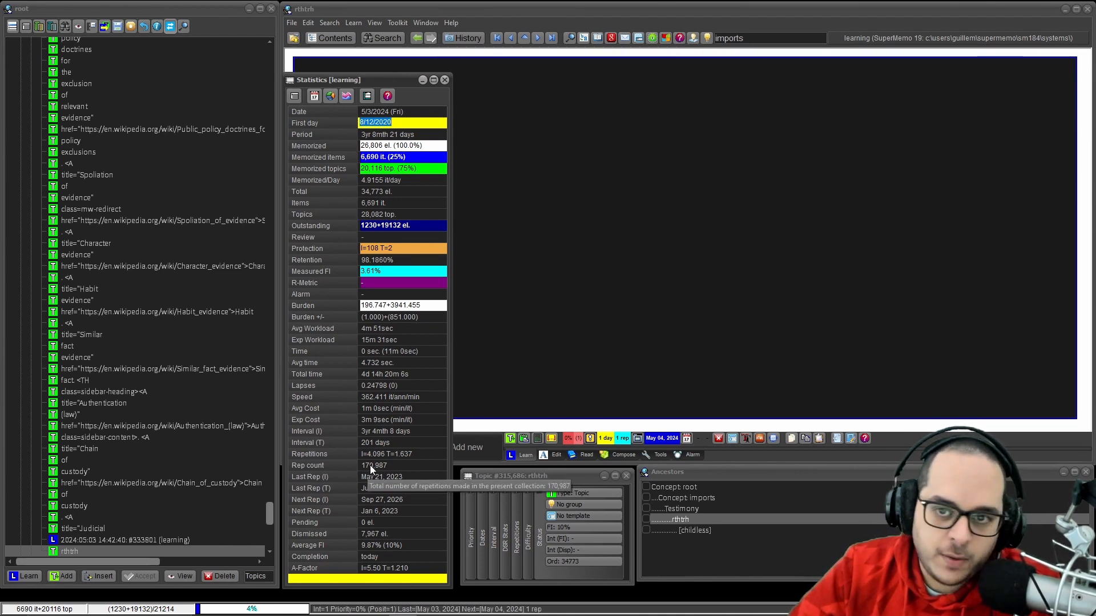
Step: Edit the collection's Rep count in the statistics, setting it to 10,000,000
click(369, 464)
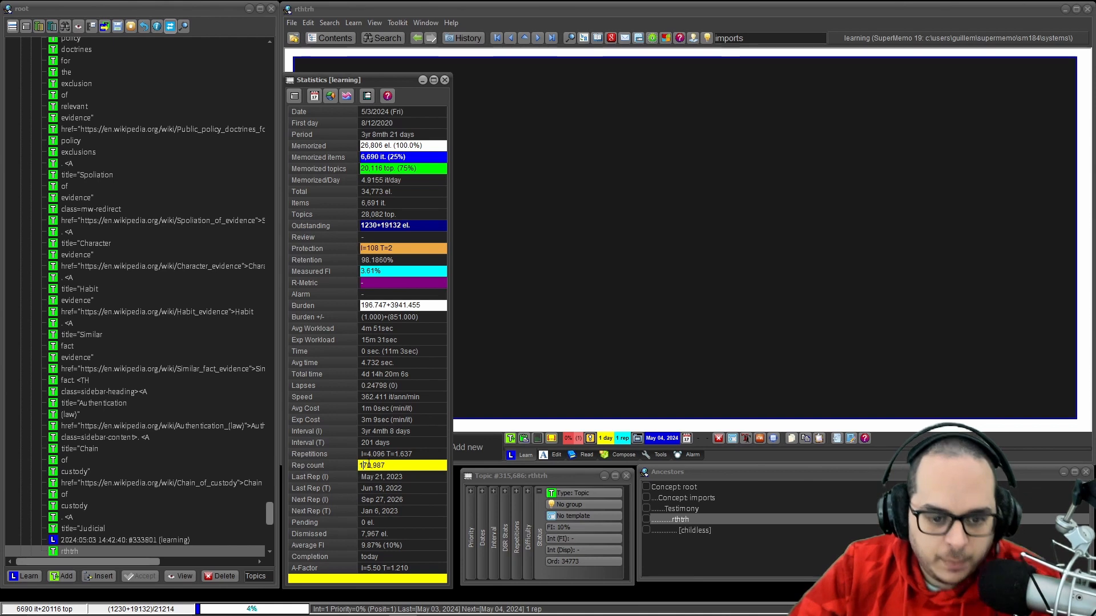
click(390, 465)
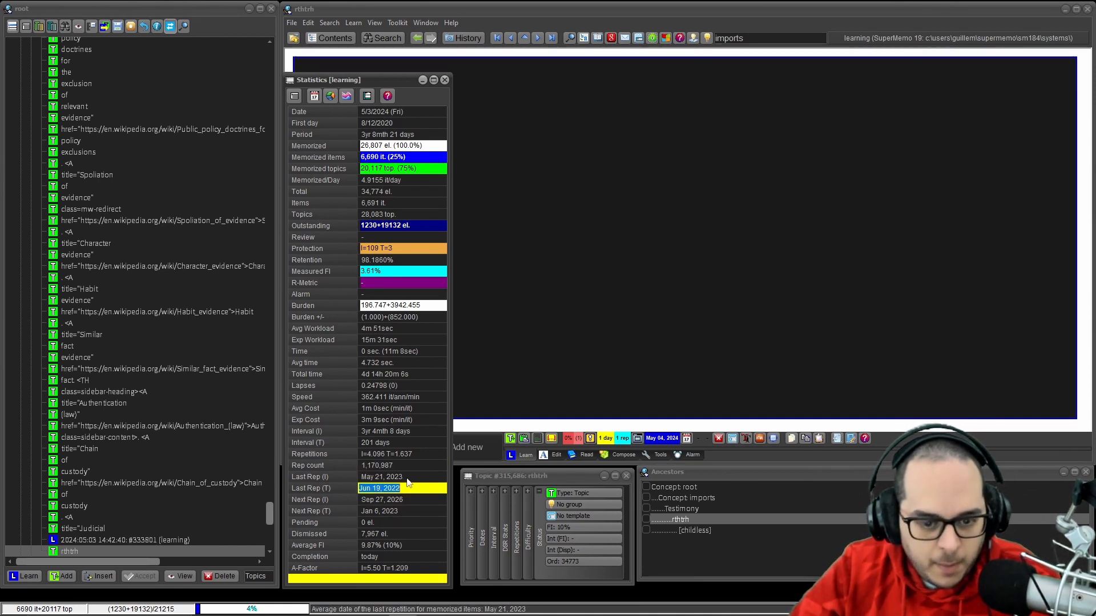
click(406, 442)
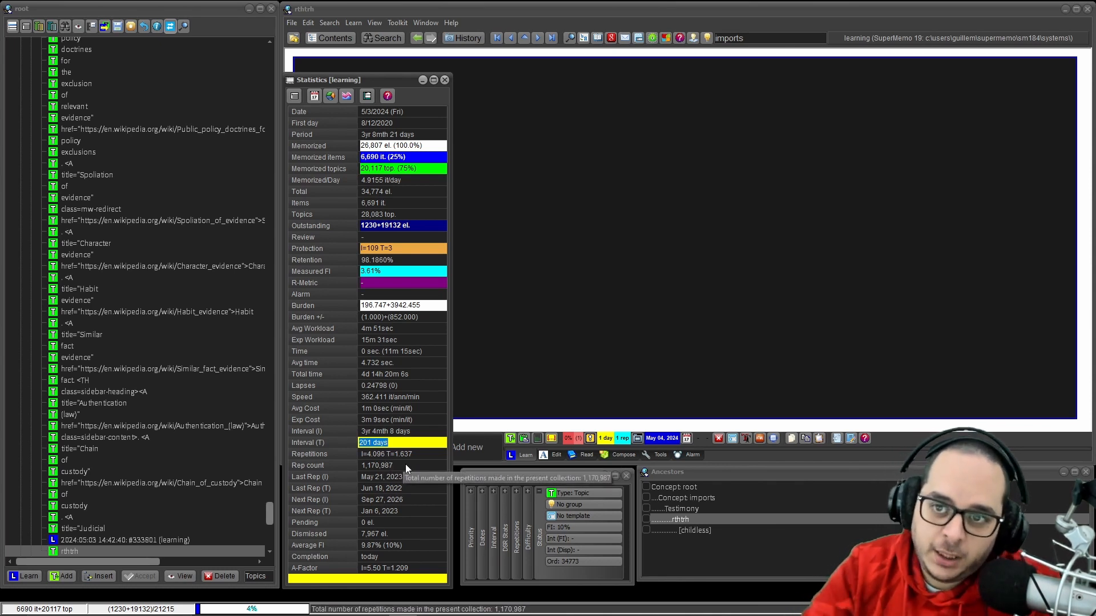
click(403, 466)
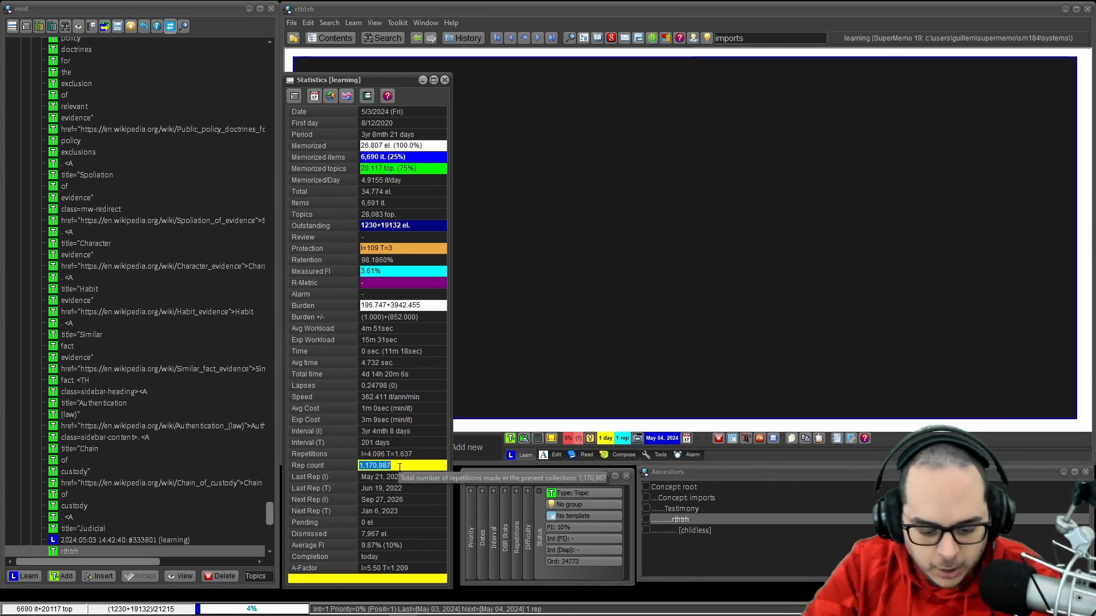
text(10,000,000)
key(Return)
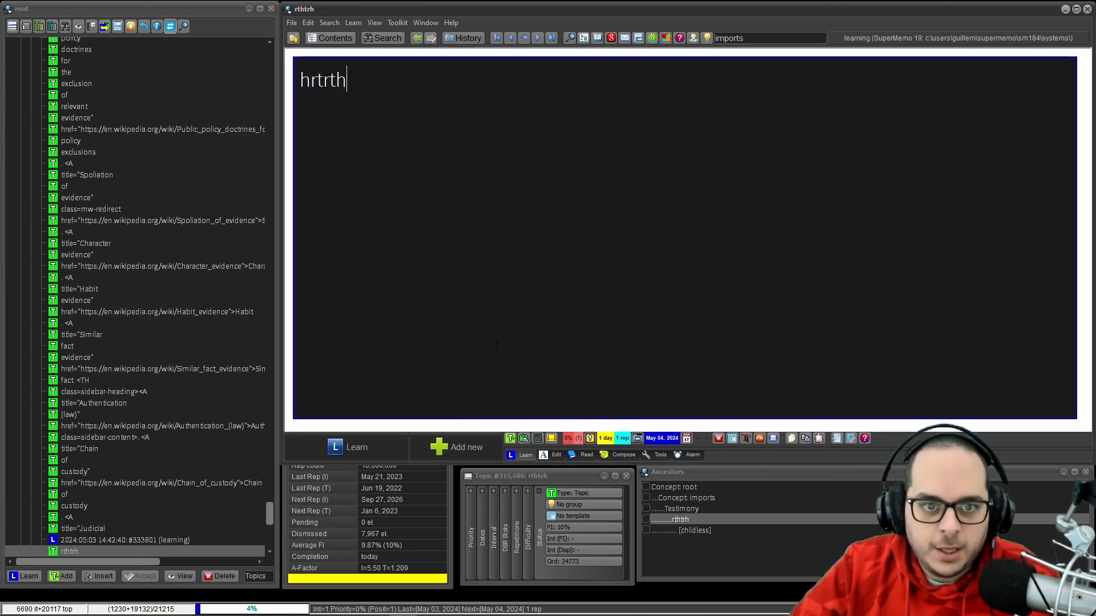
Step: Start learning, answer and grade a few items, and check the repetition count in the statistics
click(374, 454)
click(372, 451)
click(375, 444)
click(374, 443)
click(376, 444)
click(378, 445)
click(380, 446)
click(388, 449)
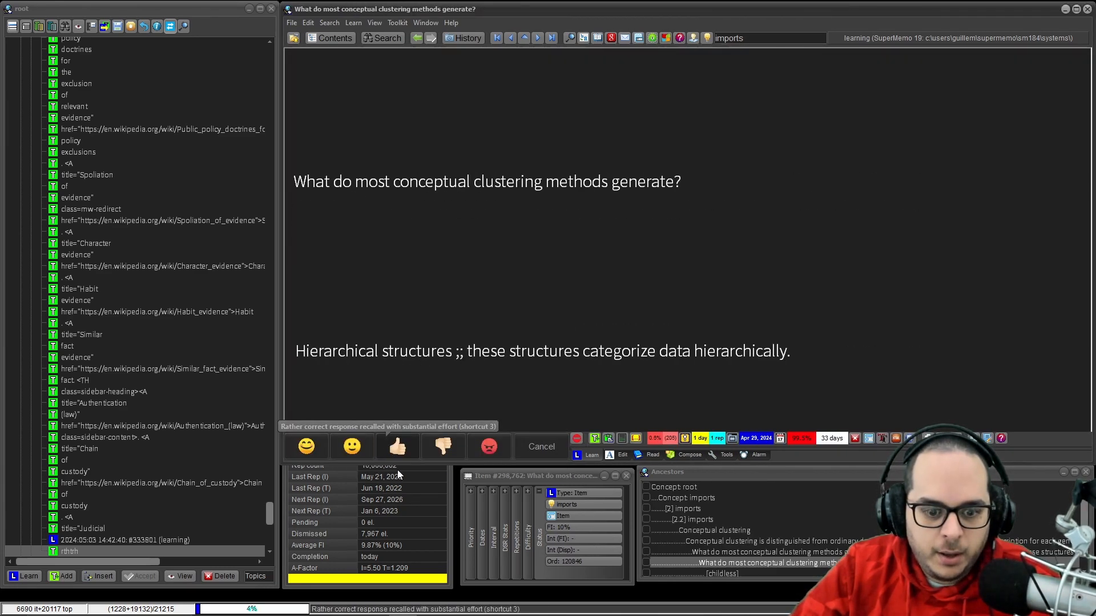
click(435, 533)
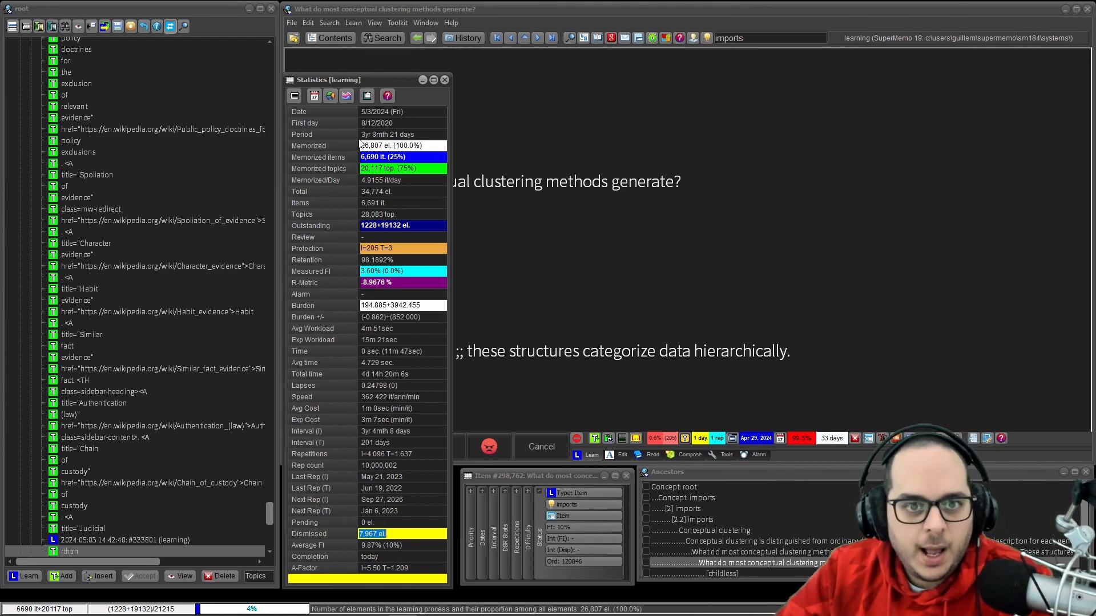
Step: Look through the settings in collection.ini in Notepad++, from the Learning section to the Stats section
scroll(118, 121, up, 7)
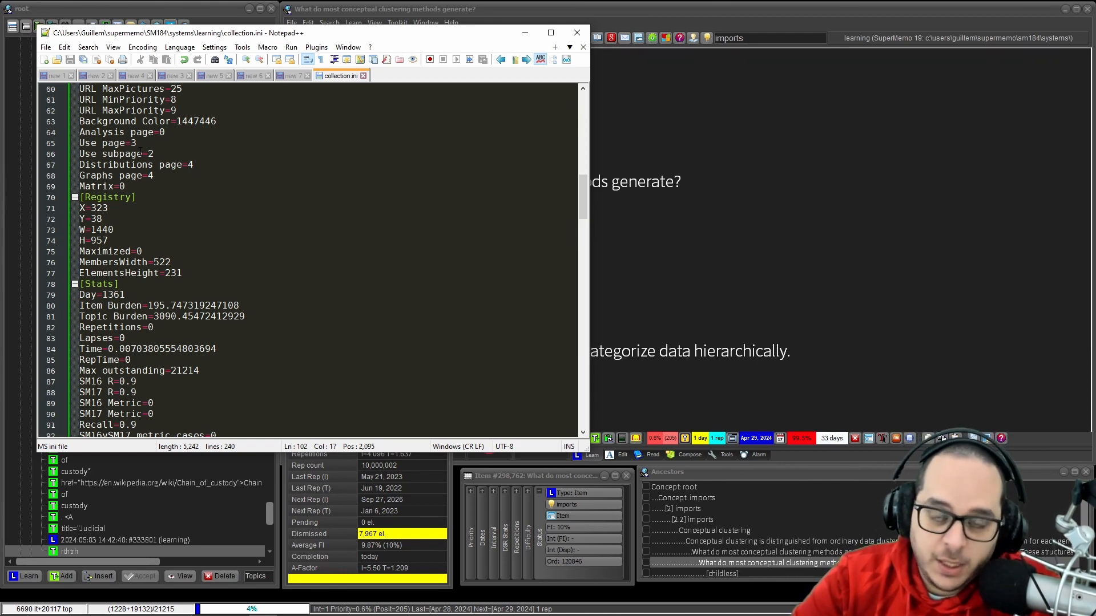
scroll(140, 152, up, 9)
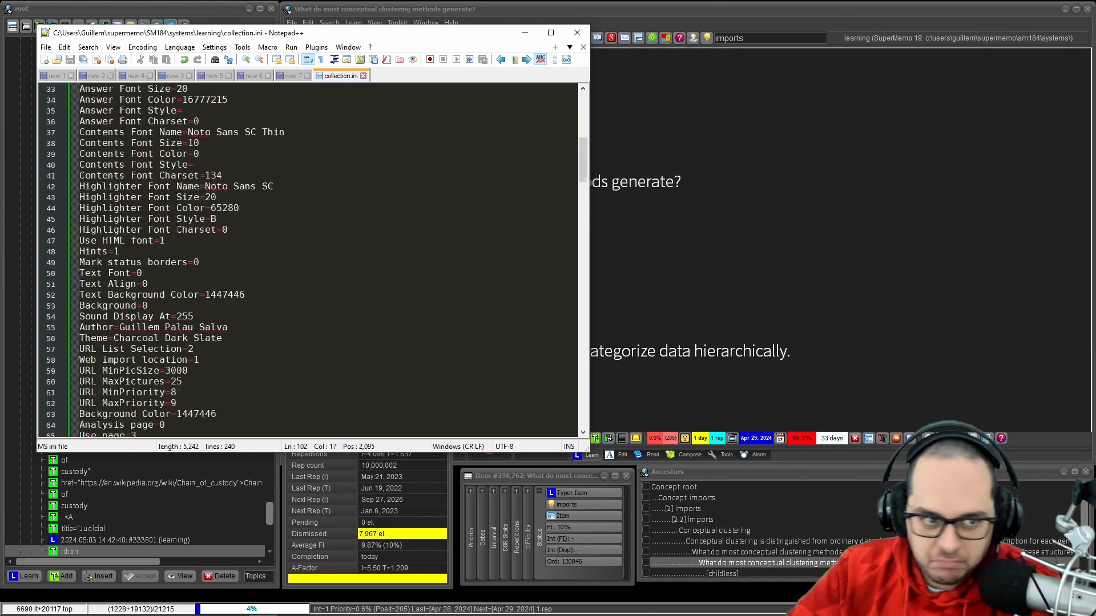
scroll(169, 231, up, 11)
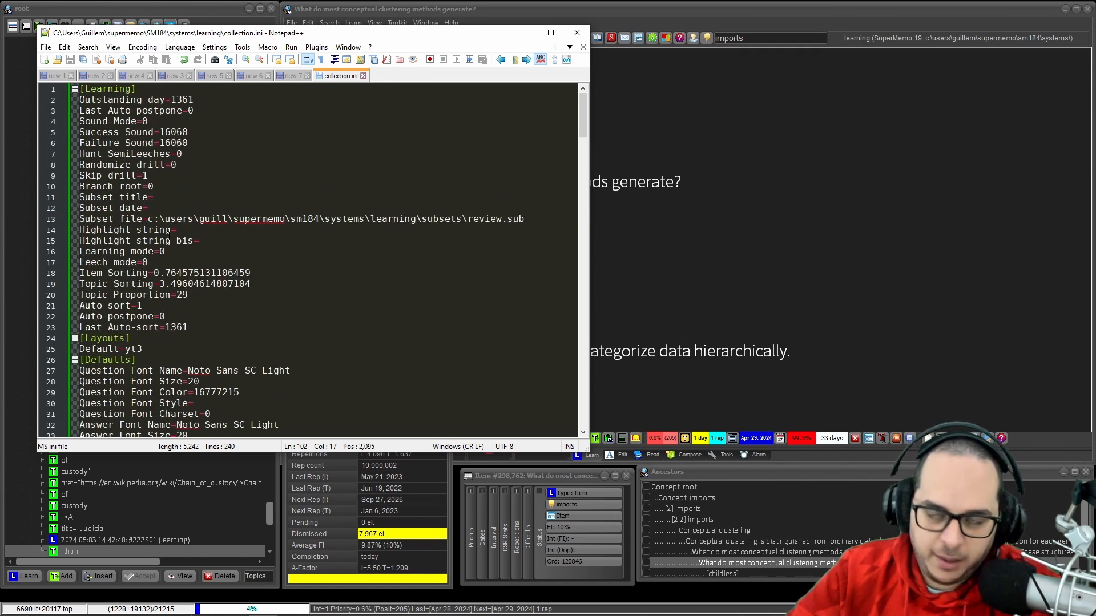
scroll(139, 254, down, 20)
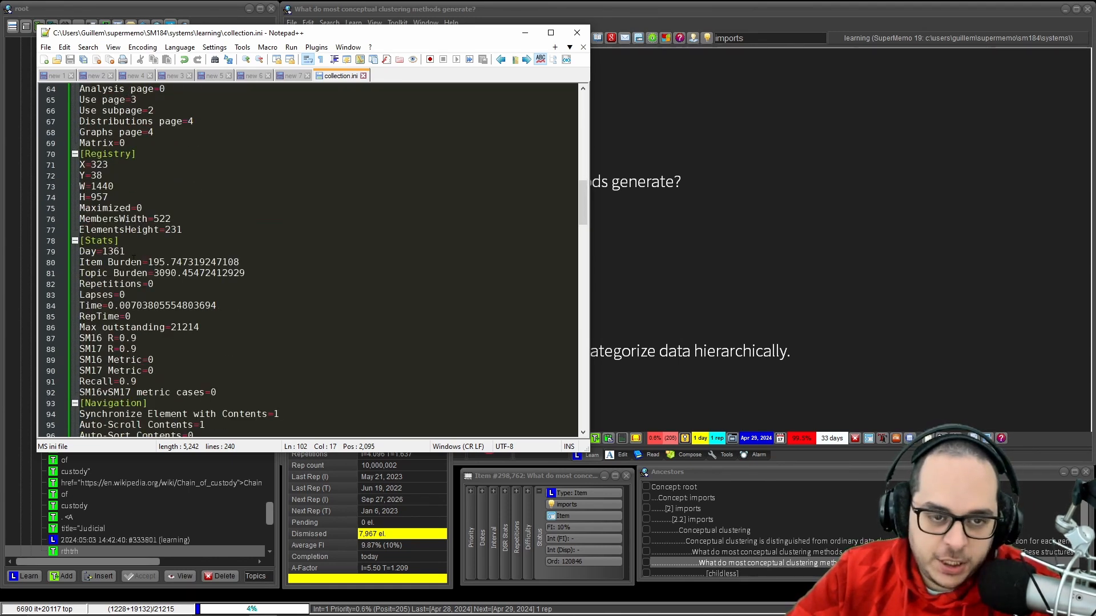